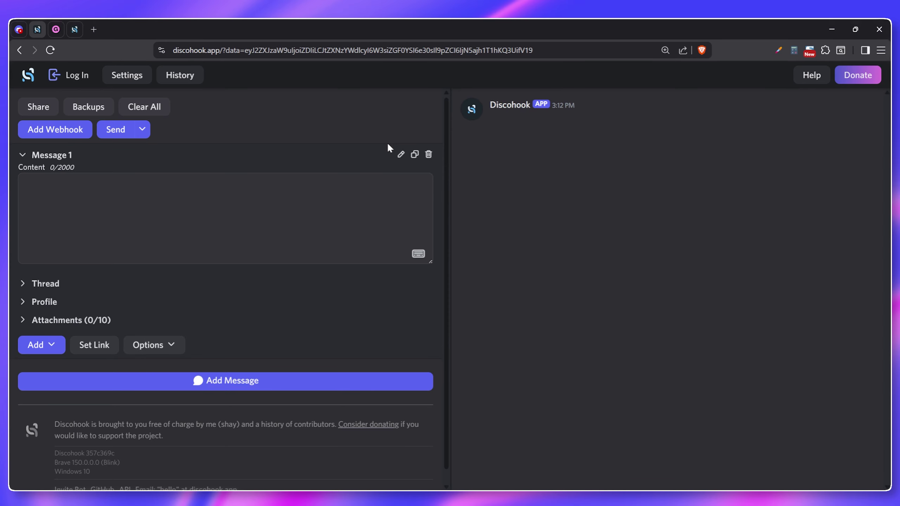
Add a components-based message and delete the original standard message
{"action": "left_click", "coordinate": [241, 388]}
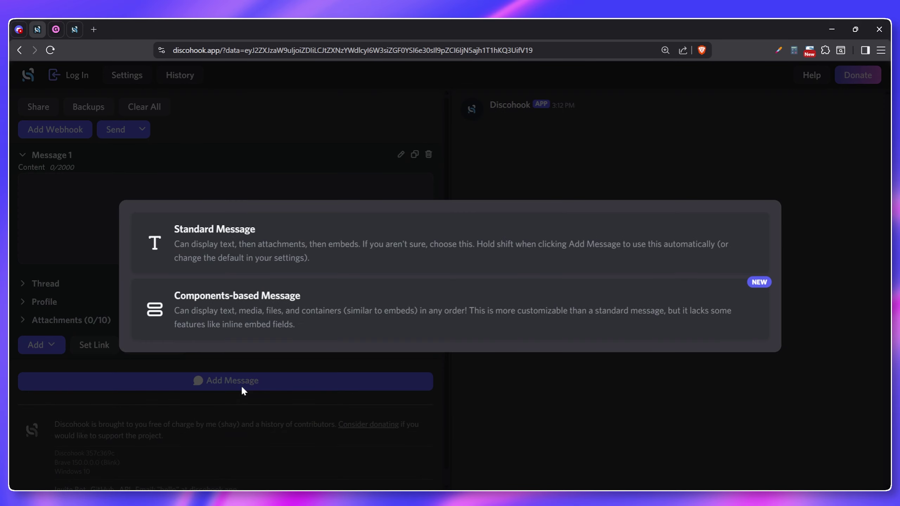
{"action": "left_click", "coordinate": [352, 321]}
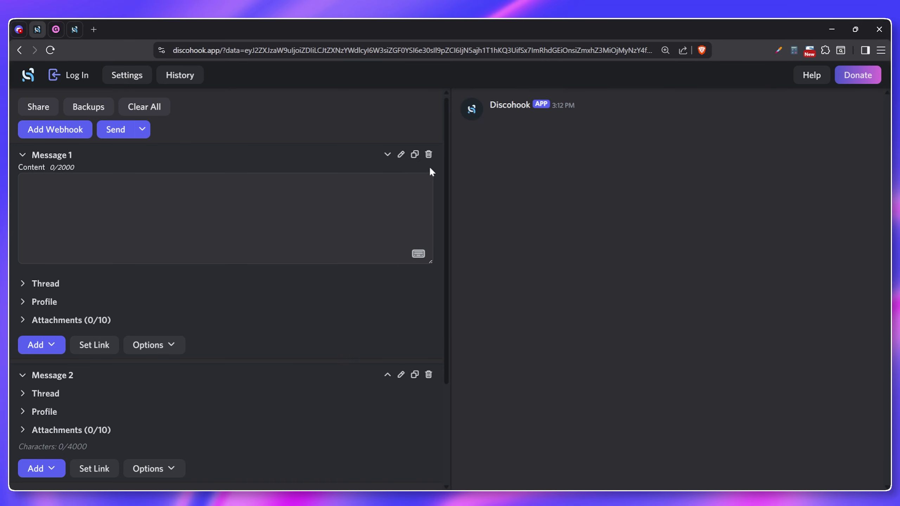
{"action": "left_click", "coordinate": [429, 156]}
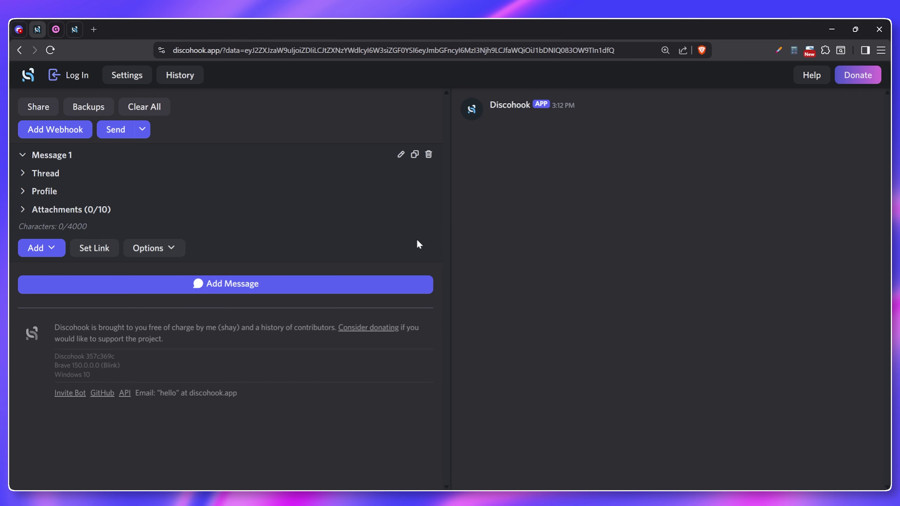
Add a container to the message and insert a text content block inside it
{"action": "left_click", "coordinate": [41, 249]}
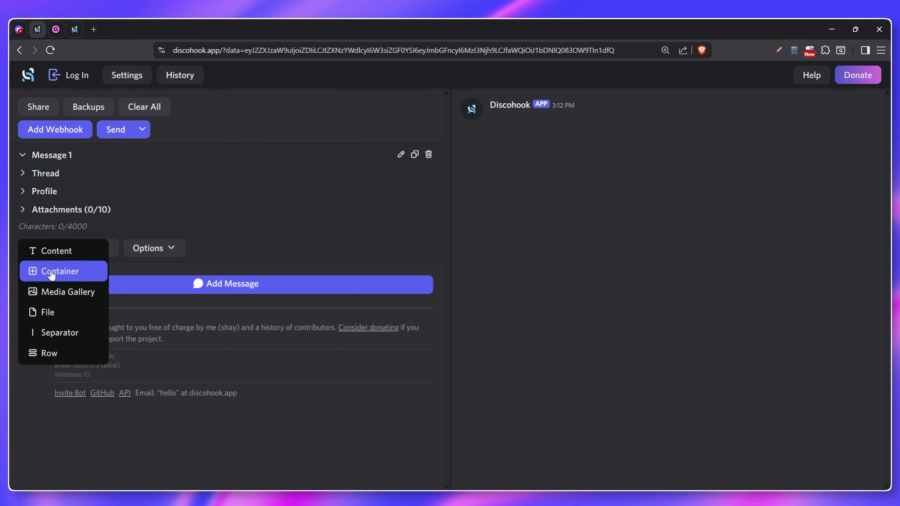
{"action": "left_click", "coordinate": [52, 272]}
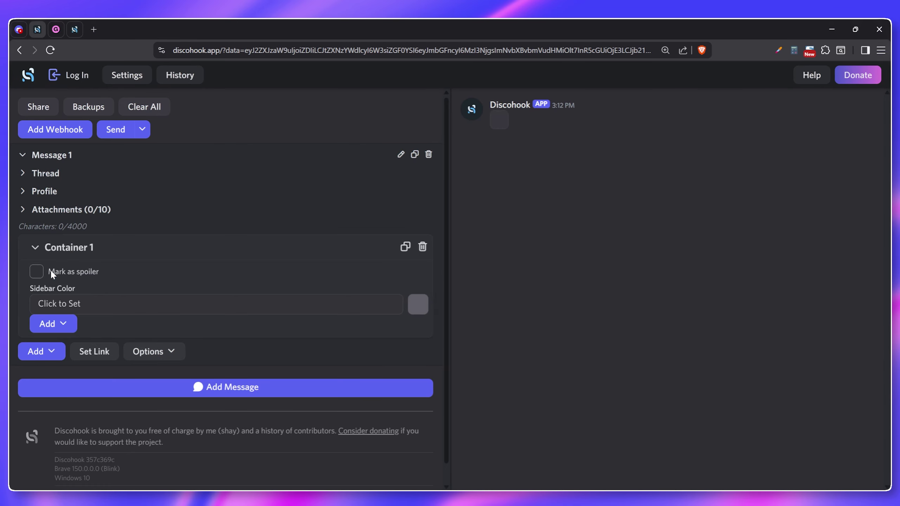
{"action": "left_click", "coordinate": [65, 331]}
{"action": "left_click", "coordinate": [64, 328]}
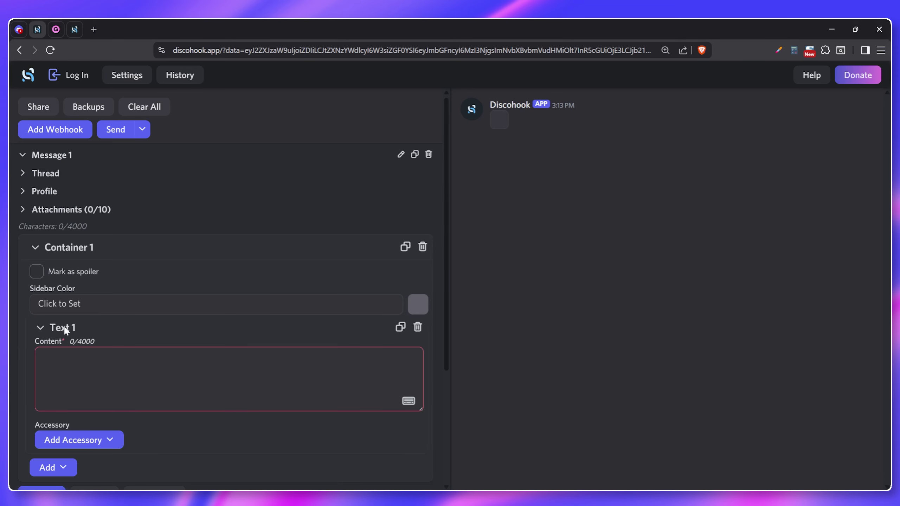
Paste the prepared server welcome text with the YouTube and Discord links into the container's text block and check it in full
{"action": "scroll", "coordinate": [197, 337], "scroll_direction": "down", "scroll_amount": 1}
{"action": "left_click", "coordinate": [202, 332]}
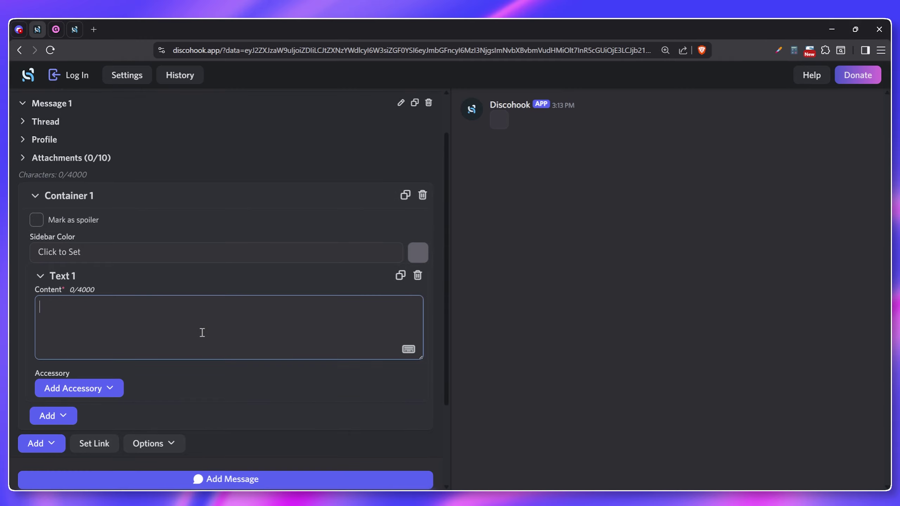
{"action": "key", "text": "ctrl+v"}
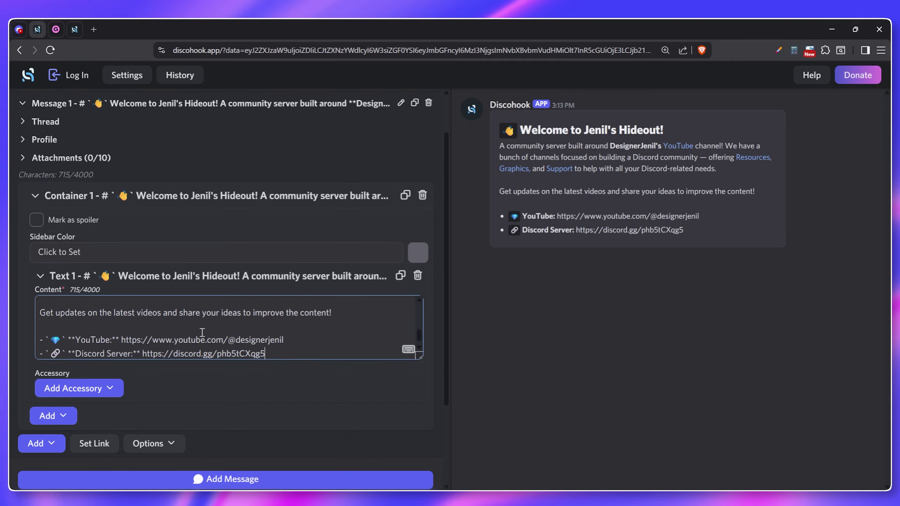
{"action": "left_click_drag", "start_coordinate": [418, 354], "coordinate": [425, 495]}
{"action": "scroll", "coordinate": [227, 294], "scroll_direction": "down", "scroll_amount": 4}
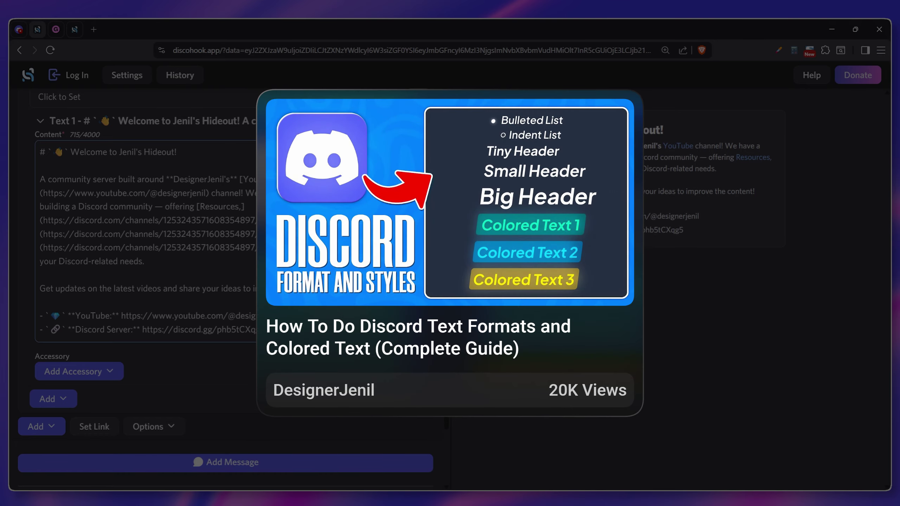
{"action": "left_click_drag", "start_coordinate": [419, 339], "coordinate": [419, 347]}
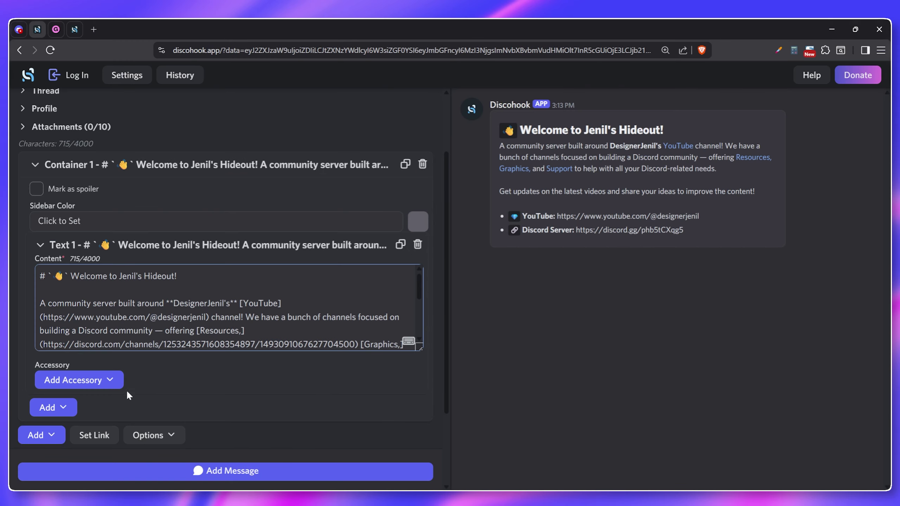
Add a media gallery to the container below the welcome text
{"action": "left_click", "coordinate": [67, 406]}
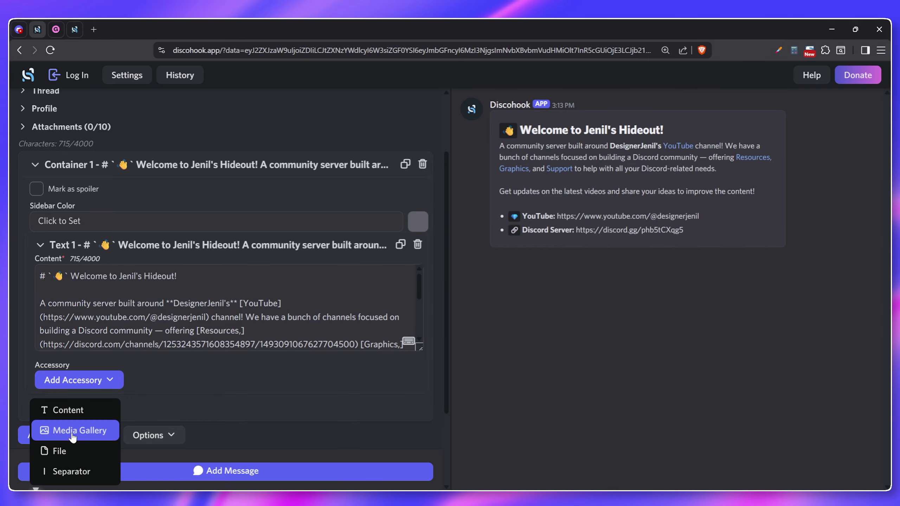
{"action": "left_click", "coordinate": [68, 430]}
{"action": "scroll", "coordinate": [142, 415], "scroll_direction": "down", "scroll_amount": 2}
Copy the Welcome banner's link from the info channel in Discord and paste it as the gallery item's URL in Discohook
{"action": "left_click", "coordinate": [83, 377]}
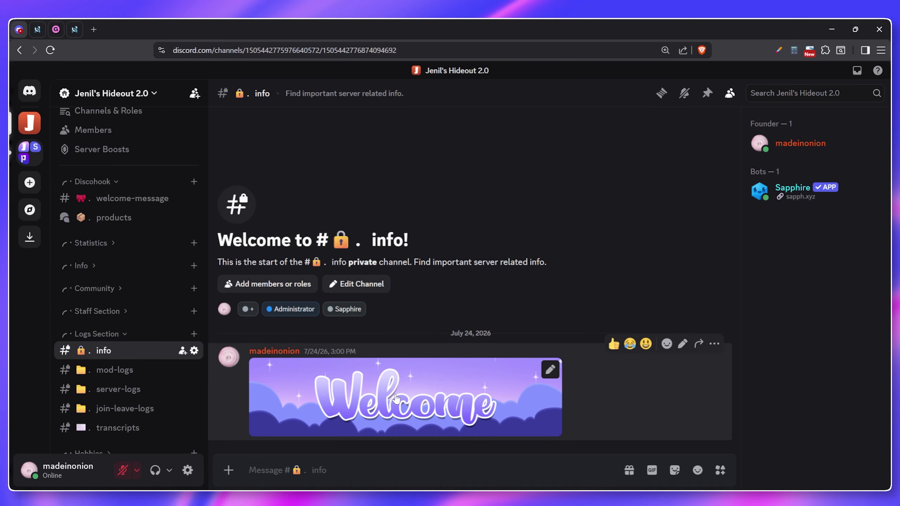
{"action": "left_click", "coordinate": [397, 399]}
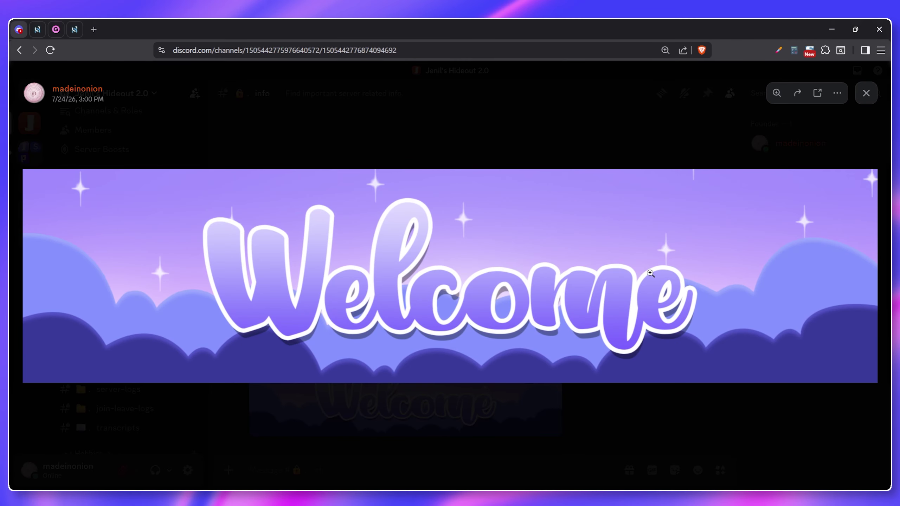
{"action": "left_click", "coordinate": [837, 93]}
{"action": "left_click", "coordinate": [822, 126]}
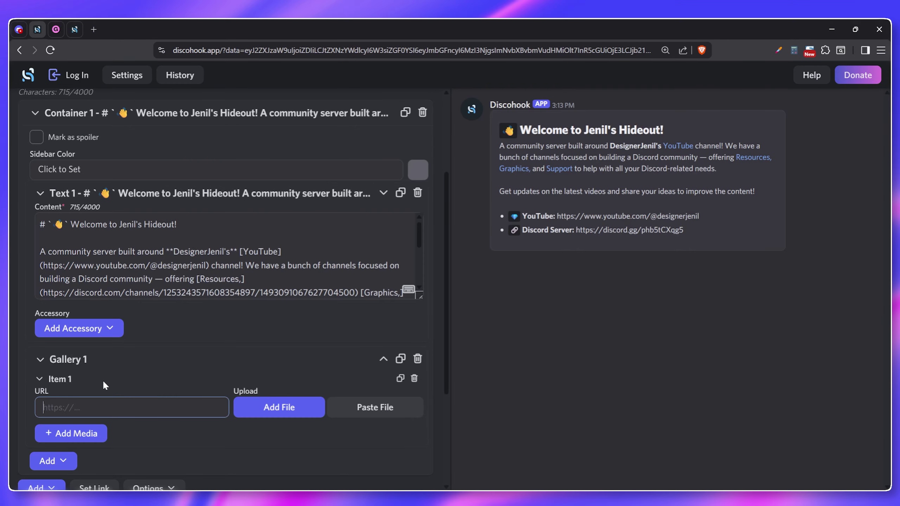
{"action": "key", "text": "ctrl+v"}
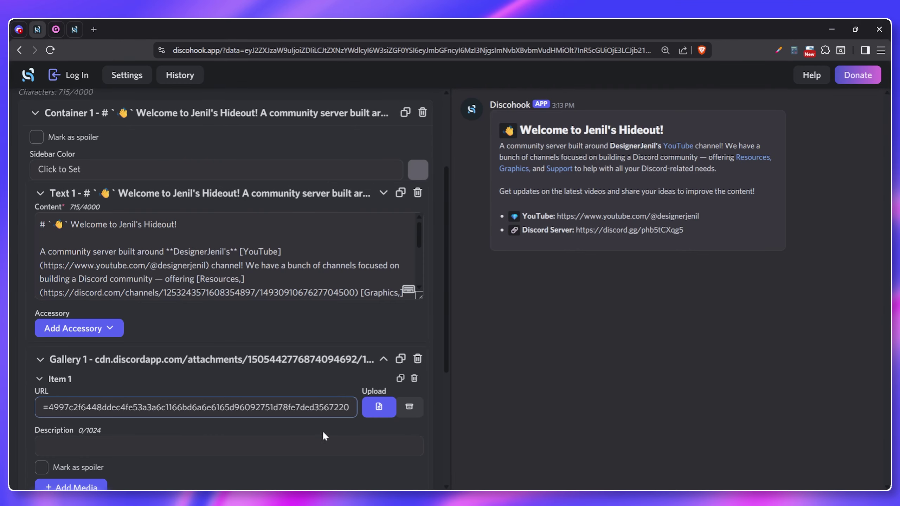
Move the banner gallery above the welcome text and collapse it
{"action": "left_click", "coordinate": [384, 360]}
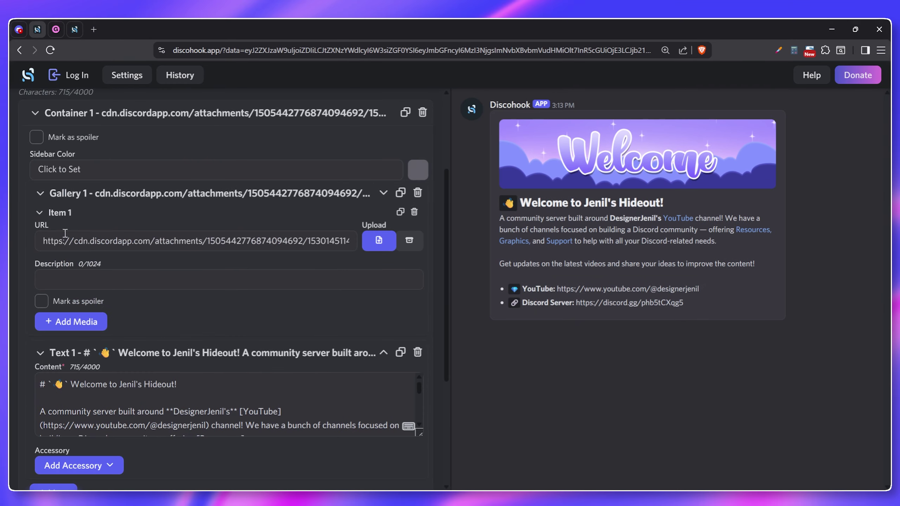
{"action": "left_click", "coordinate": [39, 212]}
{"action": "left_click", "coordinate": [40, 193]}
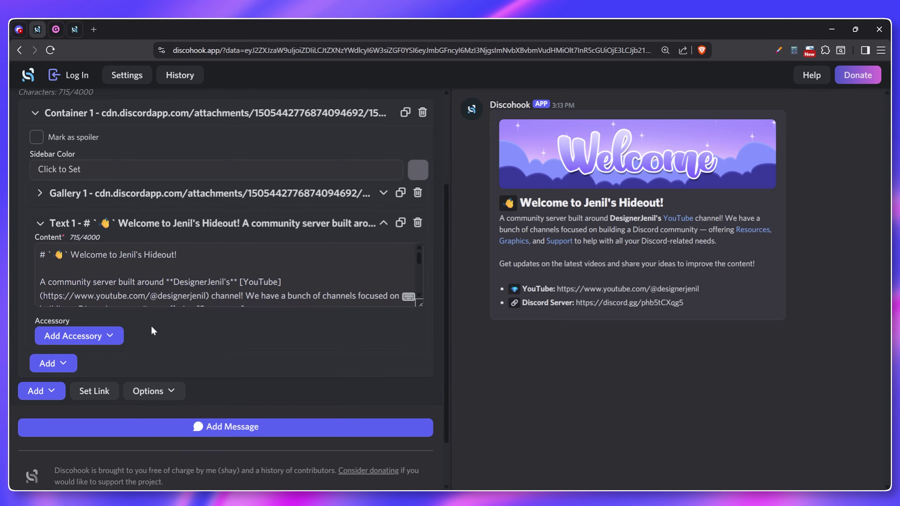
Add a link button accessory to the welcome text and label it "Server Rules"
{"action": "left_click", "coordinate": [117, 337]}
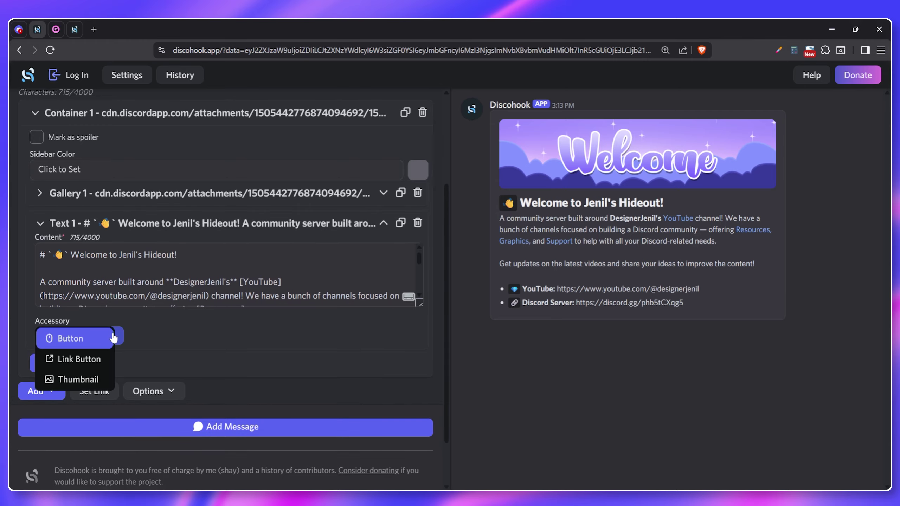
{"action": "left_click", "coordinate": [93, 360]}
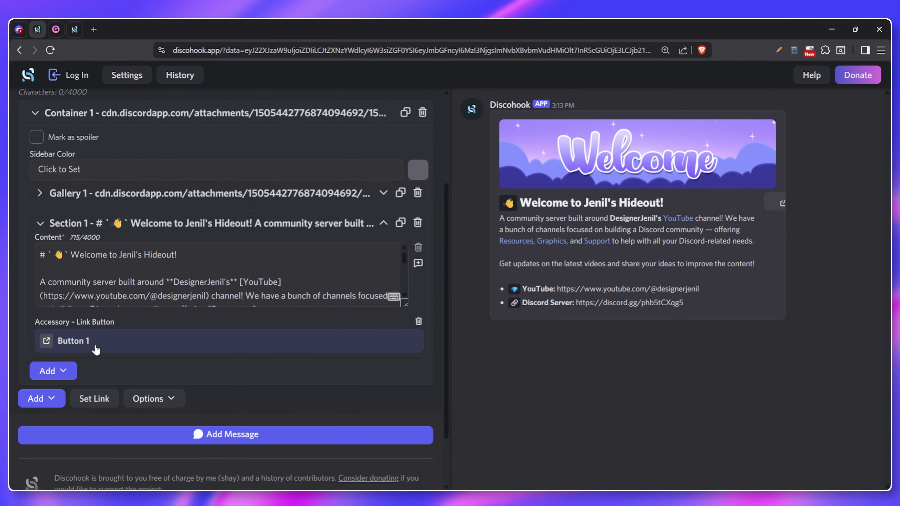
{"action": "left_click", "coordinate": [95, 346]}
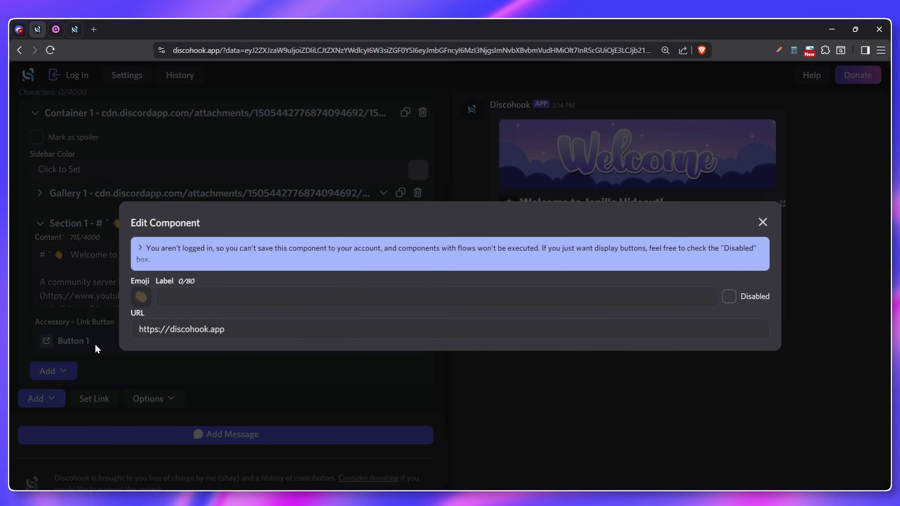
{"action": "left_click", "coordinate": [212, 302]}
{"action": "type", "text": "Server Rules"}
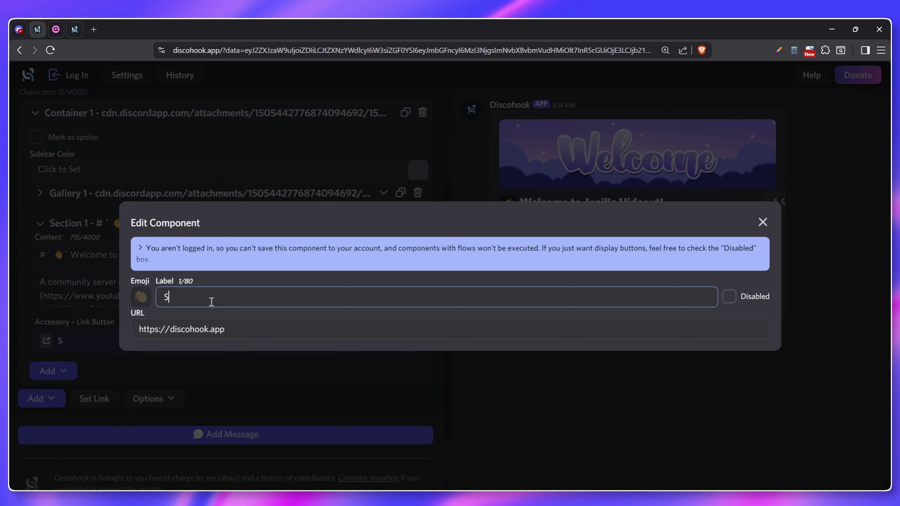
{"action": "left_click", "coordinate": [225, 337]}
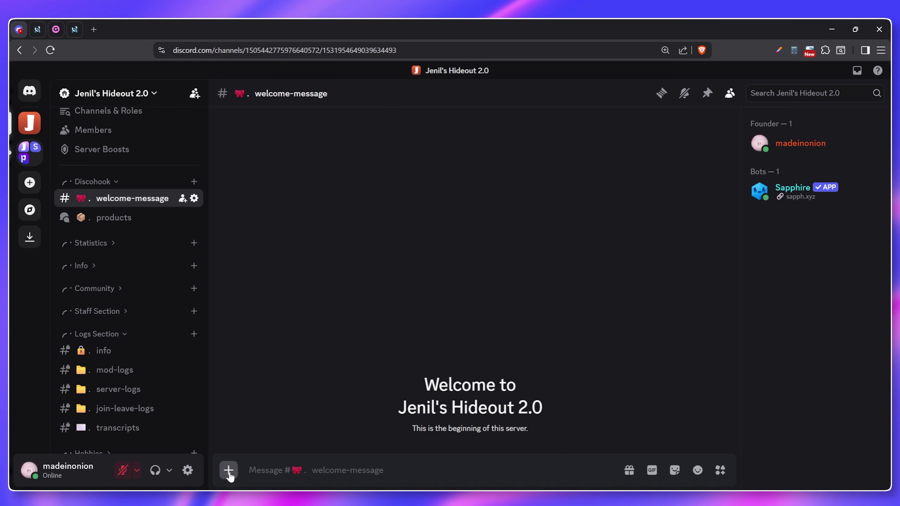
Create a public thread named "Server Rules" in Discord's welcome-message channel with "." as its starter message
{"action": "left_click", "coordinate": [229, 471]}
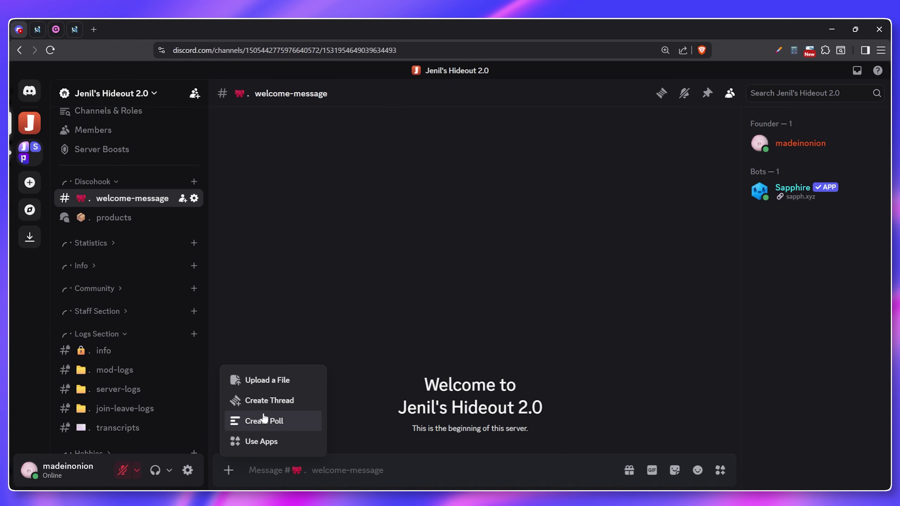
{"action": "left_click", "coordinate": [267, 403]}
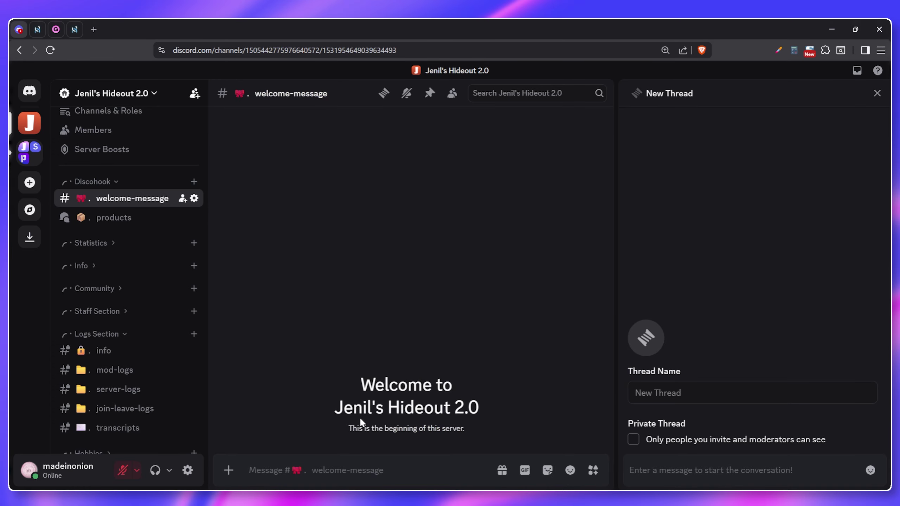
{"action": "left_click", "coordinate": [681, 395]}
{"action": "type", "text": "Server Rules"}
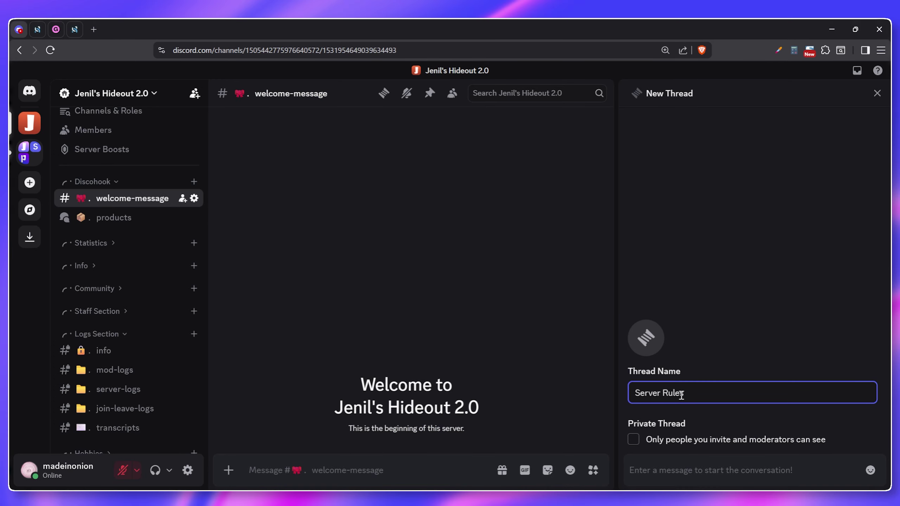
{"action": "left_click", "coordinate": [669, 474]}
{"action": "type", "text": "."}
{"action": "key", "text": "Return"}
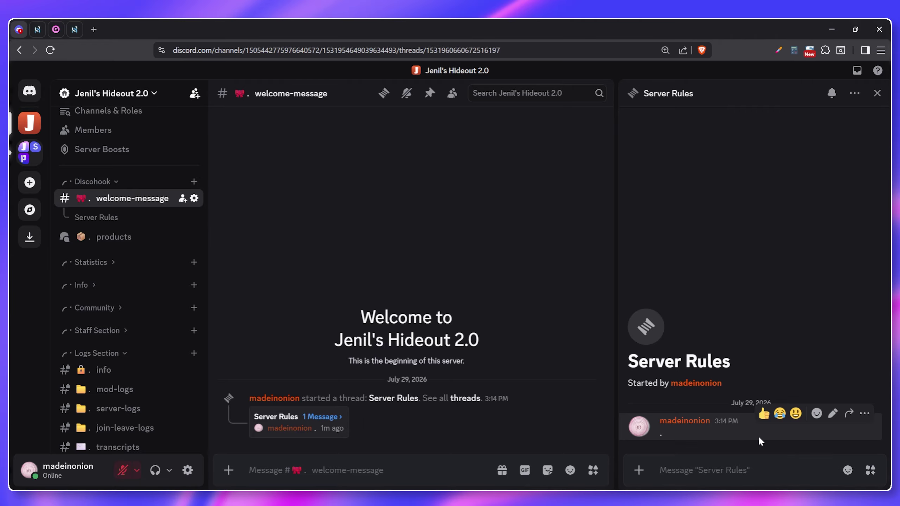
Delete the "." starter message from the Server Rules thread and close the thread view
{"action": "right_click", "coordinate": [759, 435]}
{"action": "left_click", "coordinate": [773, 444]}
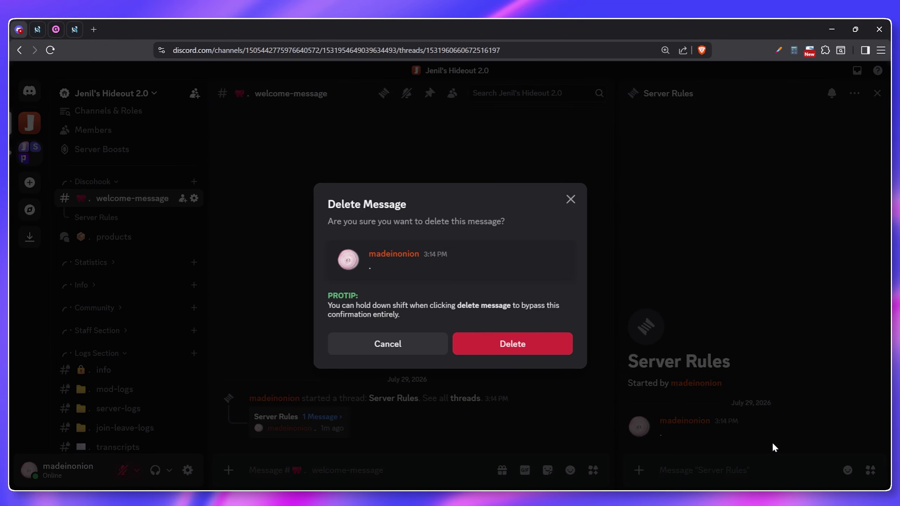
{"action": "left_click", "coordinate": [531, 351]}
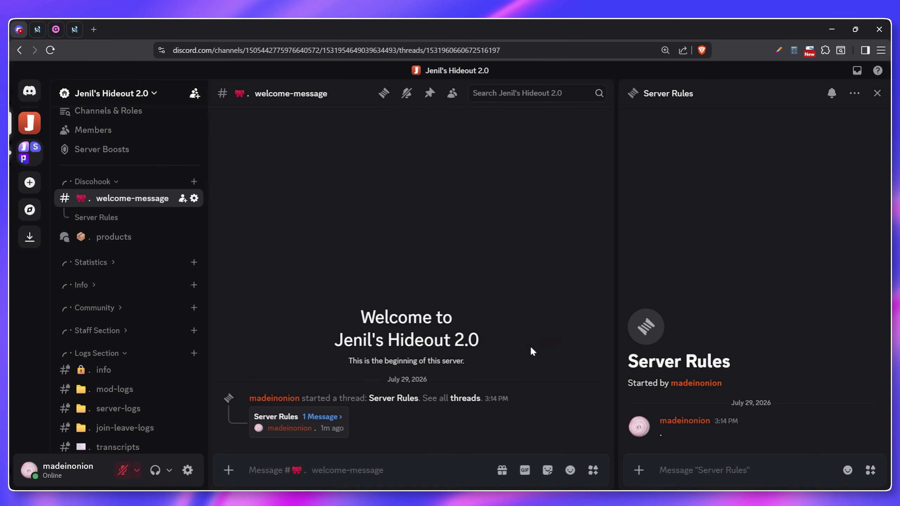
{"action": "left_click", "coordinate": [877, 93]}
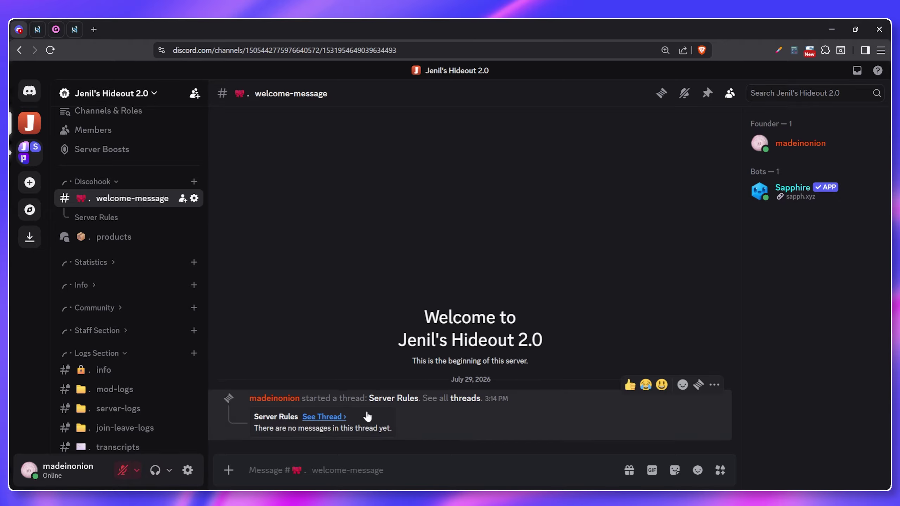
Copy the Server Rules thread's link and paste it as the Server Rules button's URL in Discohook
{"action": "right_click", "coordinate": [382, 416]}
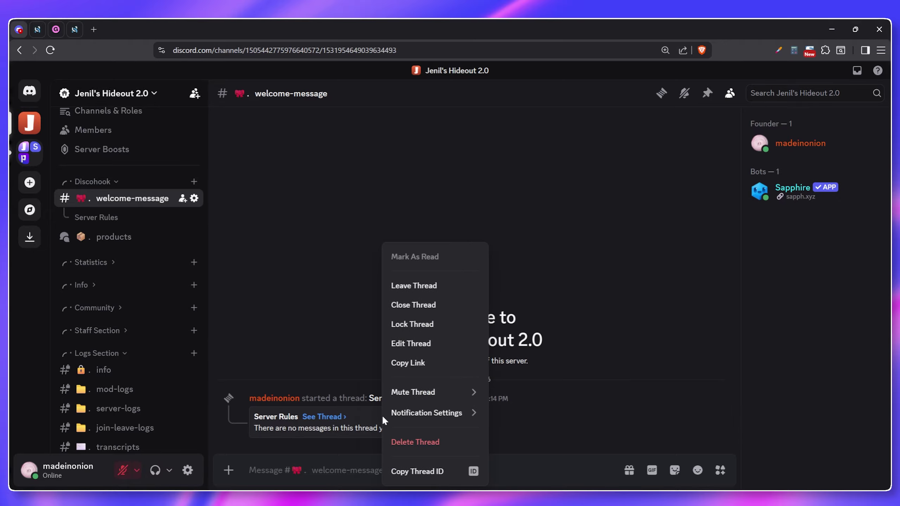
{"action": "left_click", "coordinate": [415, 371]}
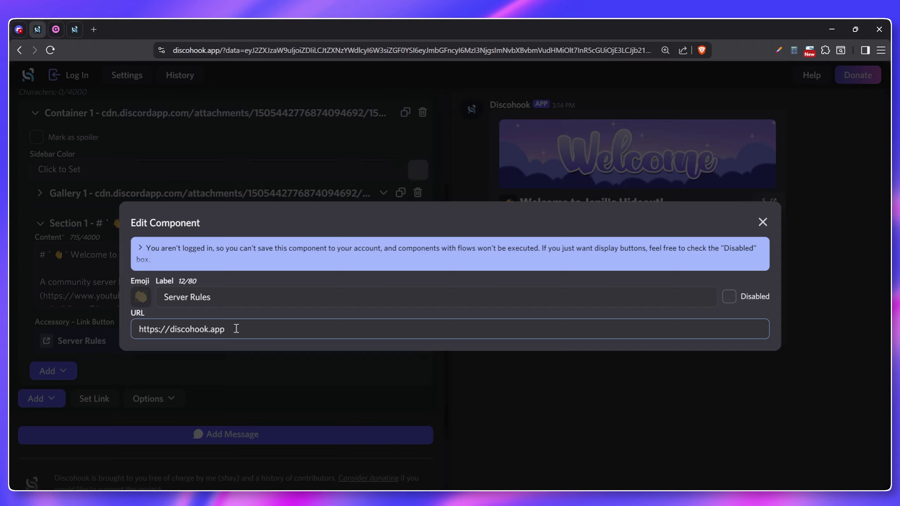
{"action": "key", "text": "ctrl+v"}
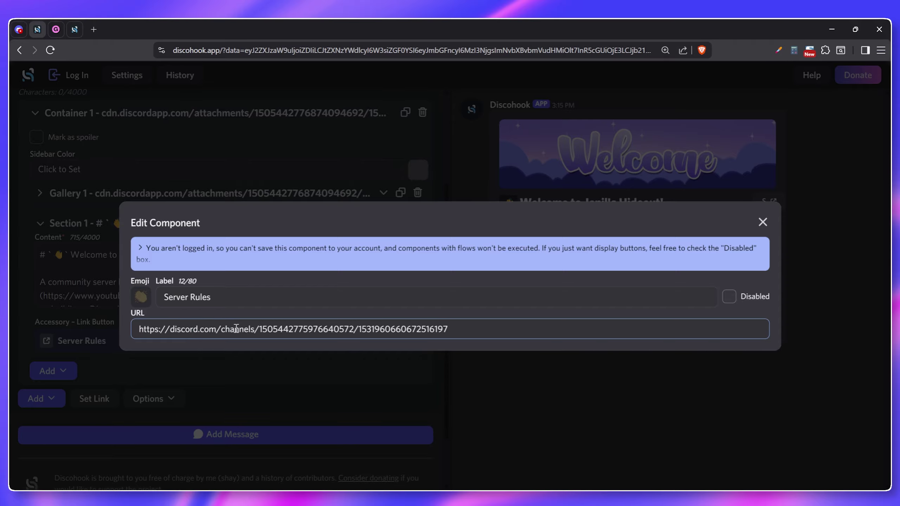
{"action": "left_click", "coordinate": [308, 380]}
Create a webhook for Discord's welcome-message channel, named "Jenil's Hideout" with the white J on purple as its avatar
{"action": "scroll", "coordinate": [308, 383], "scroll_direction": "up", "scroll_amount": 4}
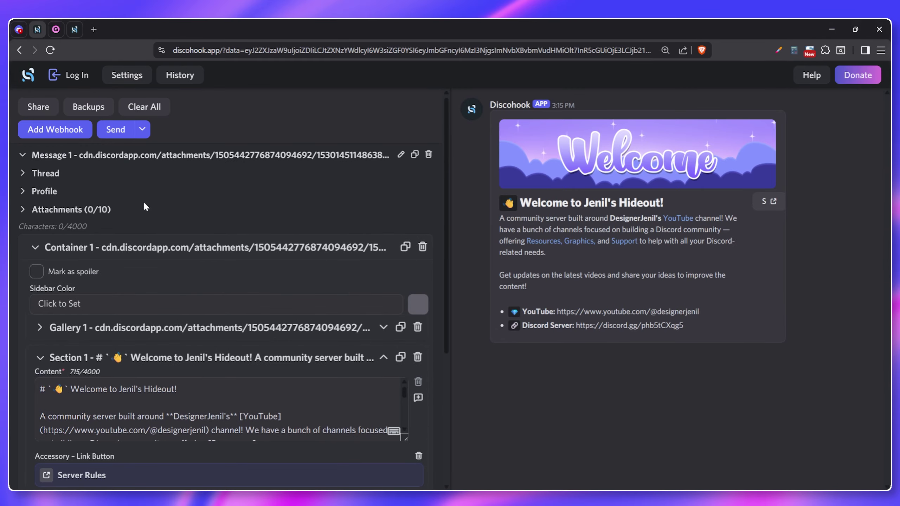
{"action": "left_click", "coordinate": [78, 128]}
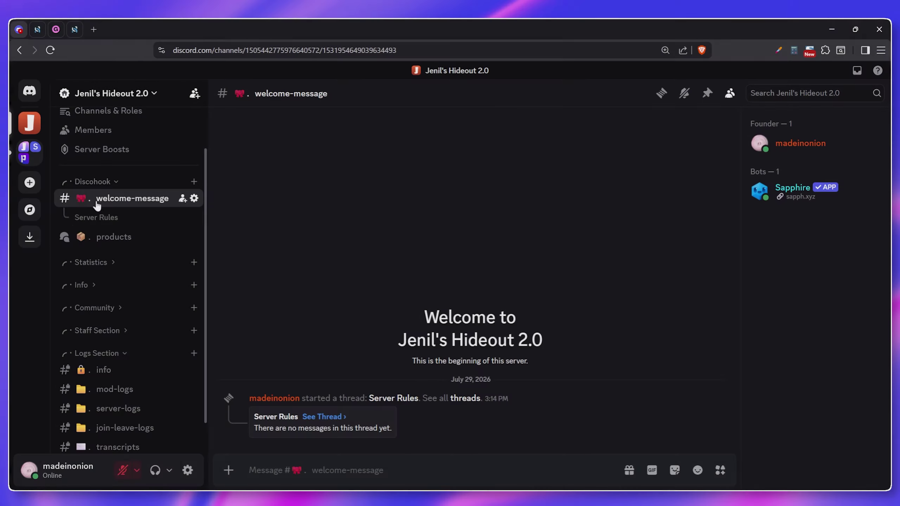
{"action": "left_click", "coordinate": [194, 198]}
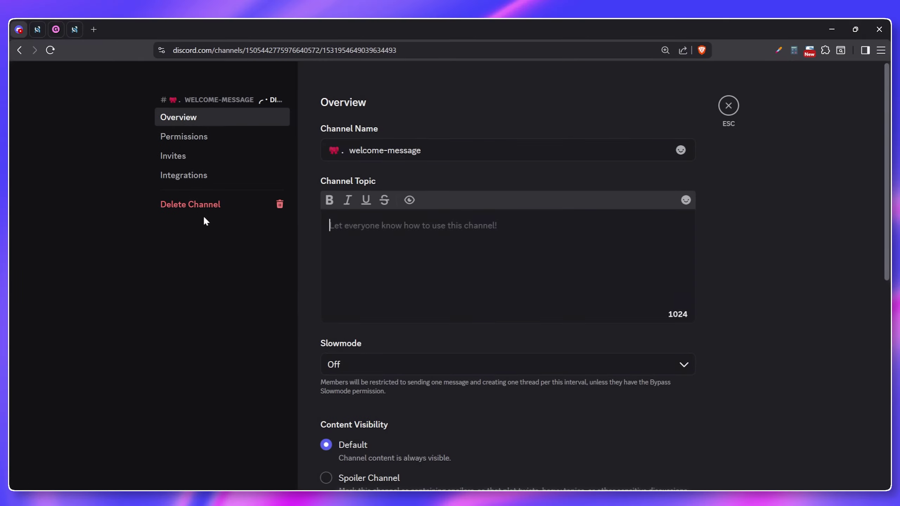
{"action": "left_click", "coordinate": [206, 177]}
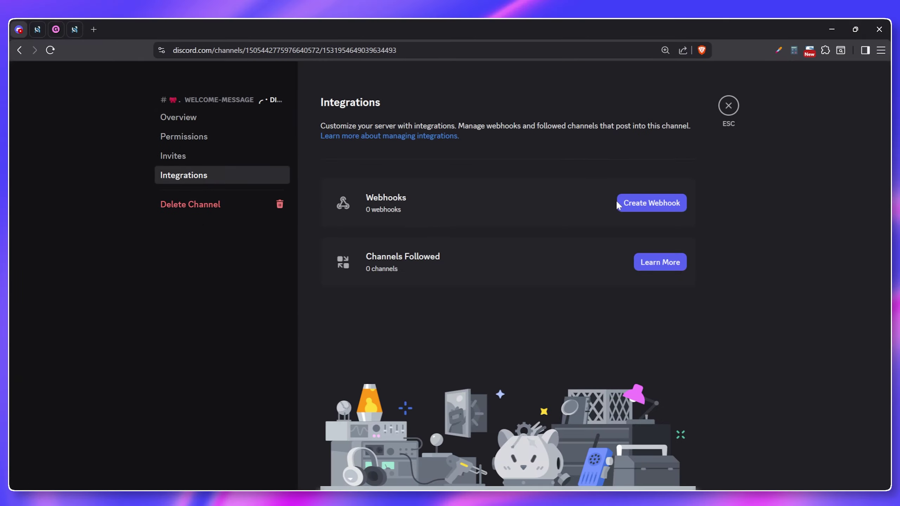
{"action": "left_click", "coordinate": [619, 203]}
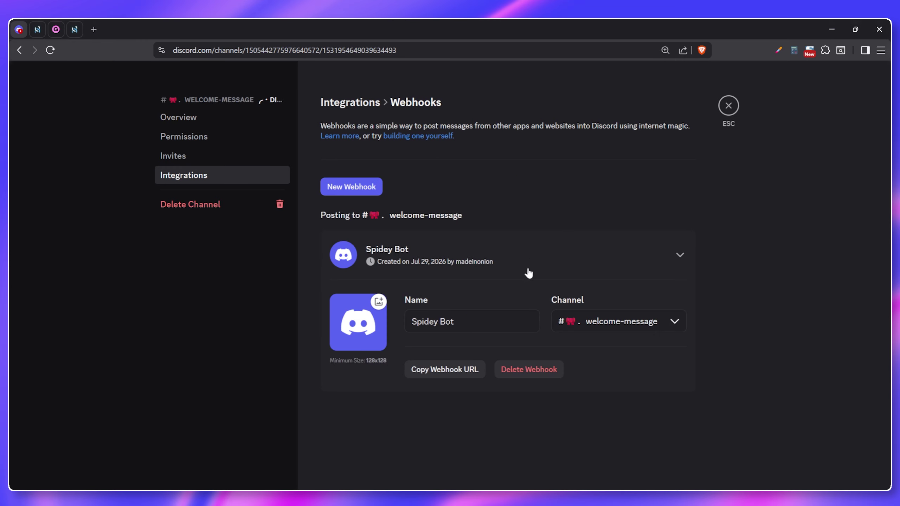
{"action": "left_click", "coordinate": [460, 321]}
{"action": "key", "text": "ctrl+a"}
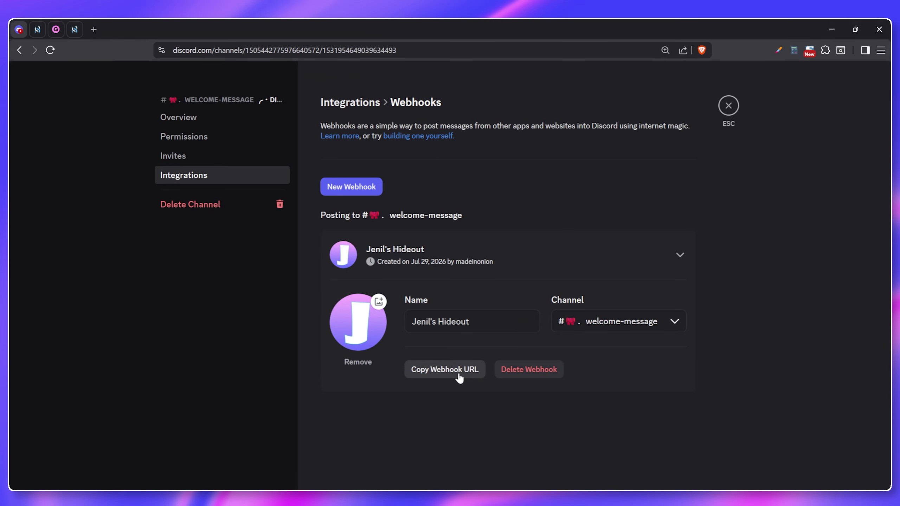
Copy the new webhook's URL into Discohook's Add Webhook form and send the welcome message through that webhook
{"action": "left_click", "coordinate": [459, 374]}
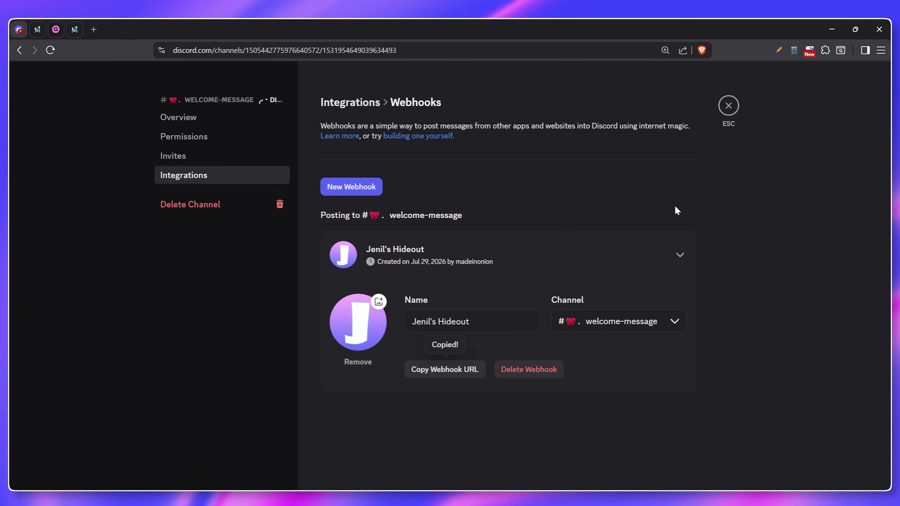
{"action": "key", "text": "ctrl+Tab"}
{"action": "key", "text": "ctrl+v"}
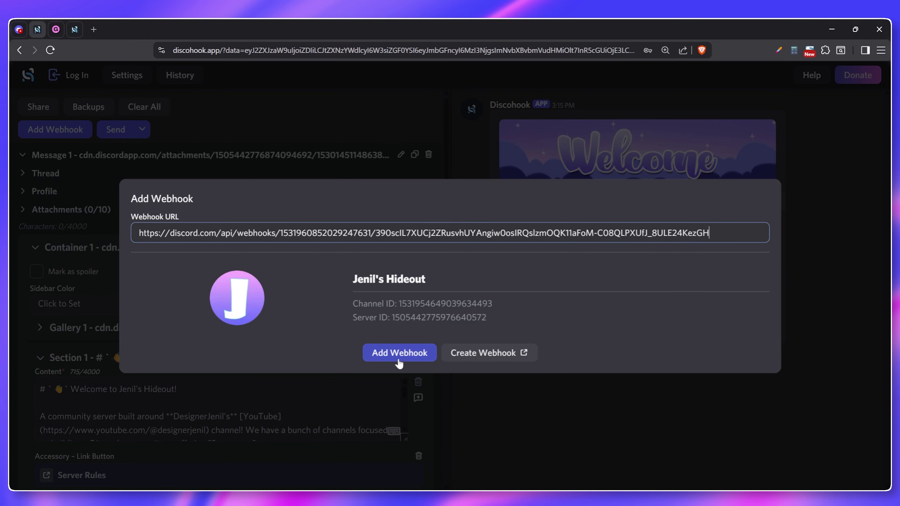
{"action": "left_click", "coordinate": [400, 358]}
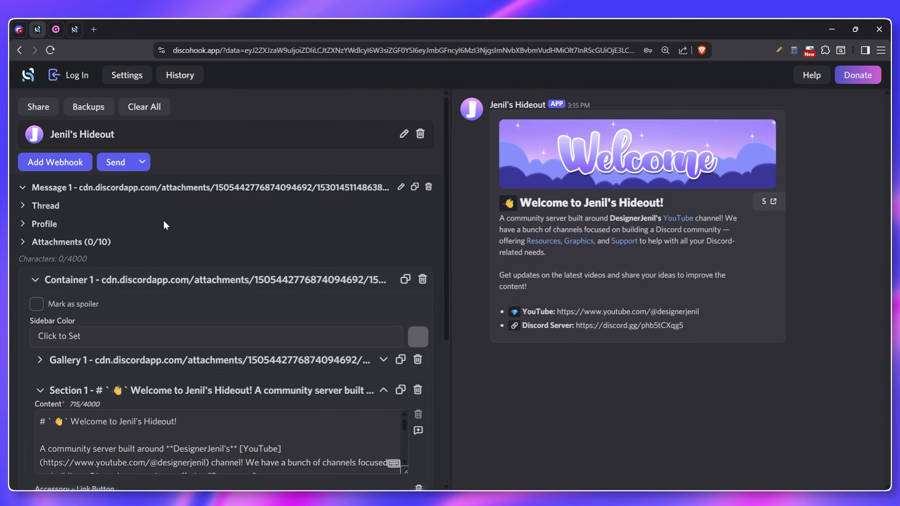
{"action": "left_click", "coordinate": [111, 164]}
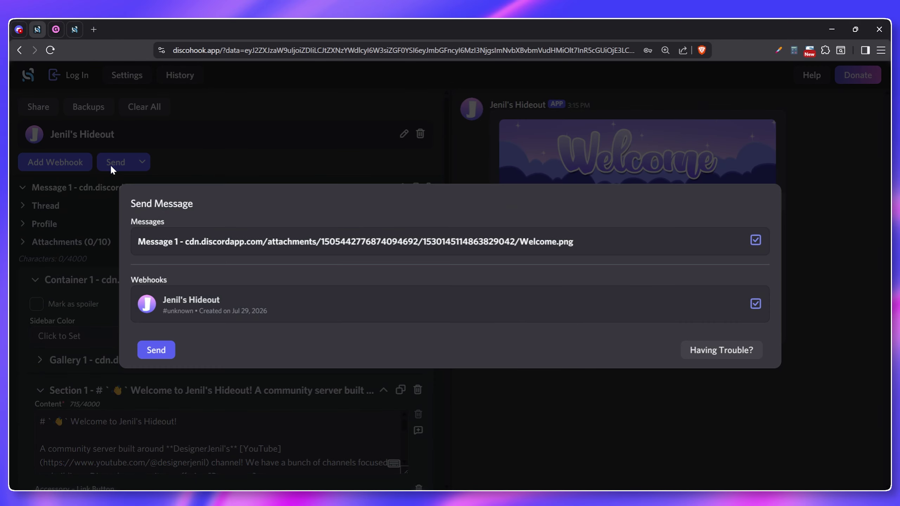
{"action": "left_click", "coordinate": [165, 354]}
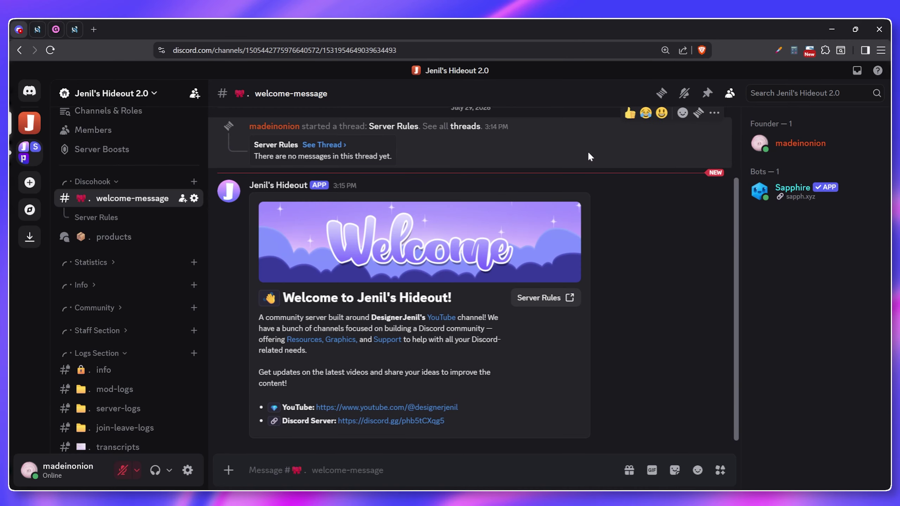
Delete the system notice about the started Server Rules thread from Discord's welcome-message channel
{"action": "right_click", "coordinate": [592, 154]}
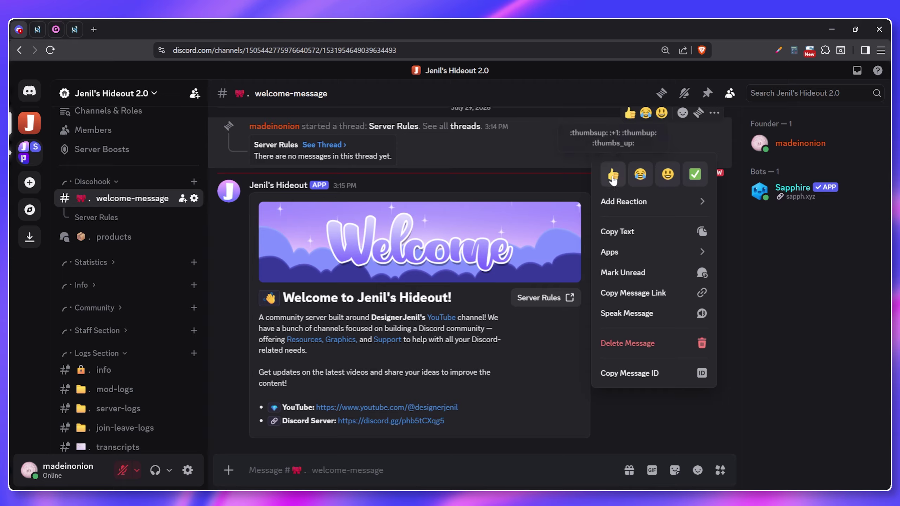
{"action": "left_click", "coordinate": [643, 347]}
{"action": "left_click", "coordinate": [544, 351]}
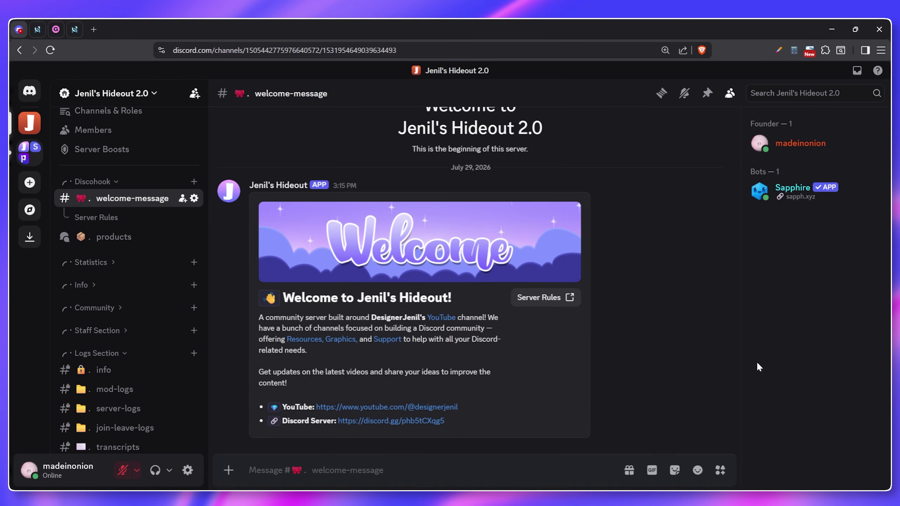
Test the Server Rules button on the sent welcome message and return to the welcome-message channel
{"action": "left_click", "coordinate": [556, 305]}
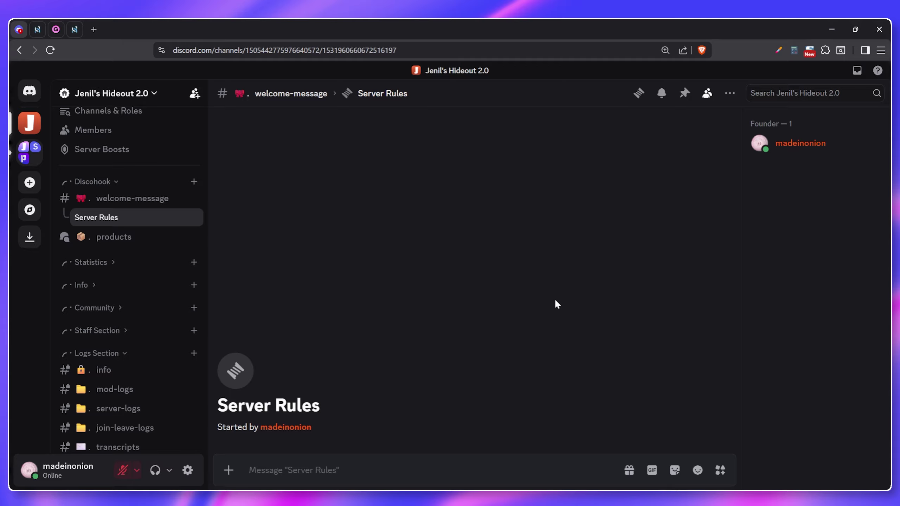
{"action": "left_click", "coordinate": [166, 199]}
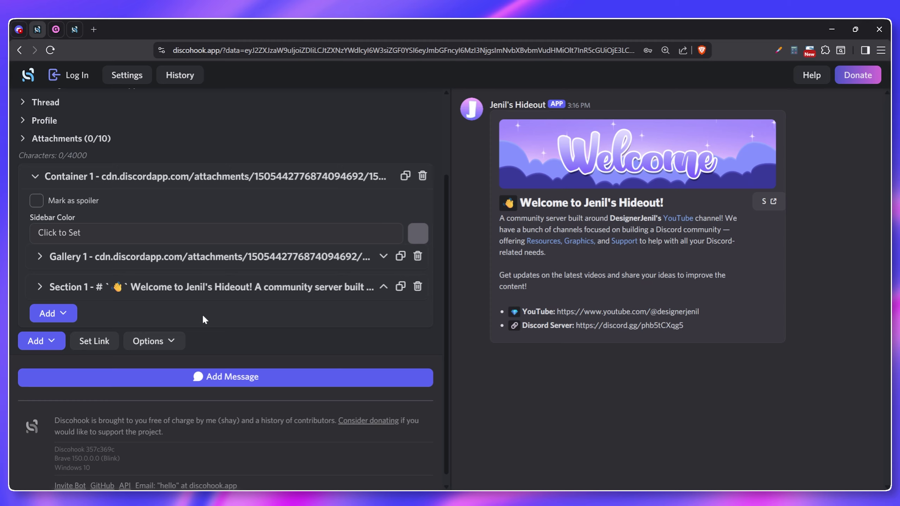
Add a row with a link button inside Container 1 of the welcome message in Discohook
{"action": "left_click", "coordinate": [70, 316]}
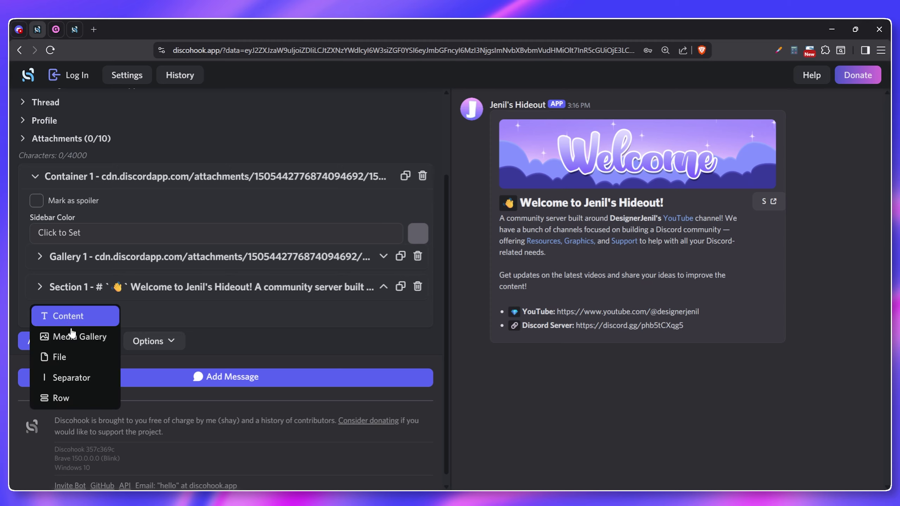
{"action": "left_click", "coordinate": [69, 400]}
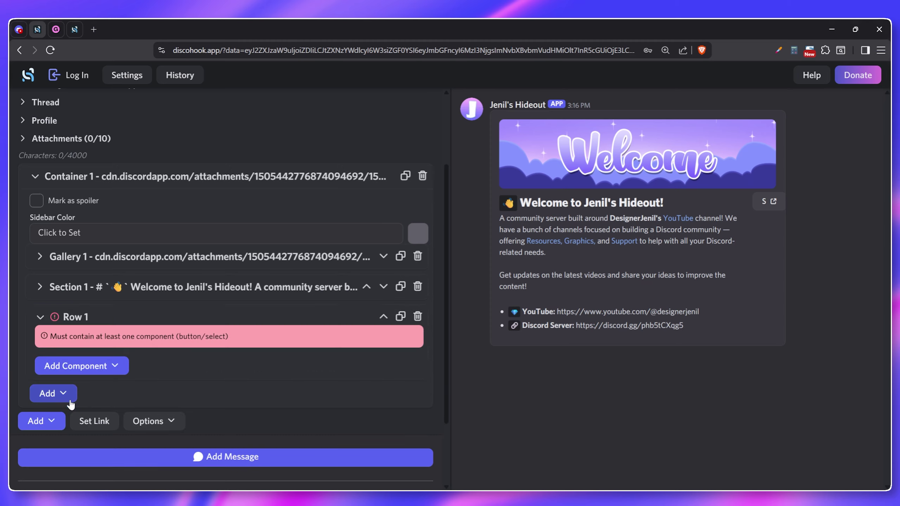
{"action": "left_click", "coordinate": [113, 369]}
{"action": "left_click", "coordinate": [111, 389]}
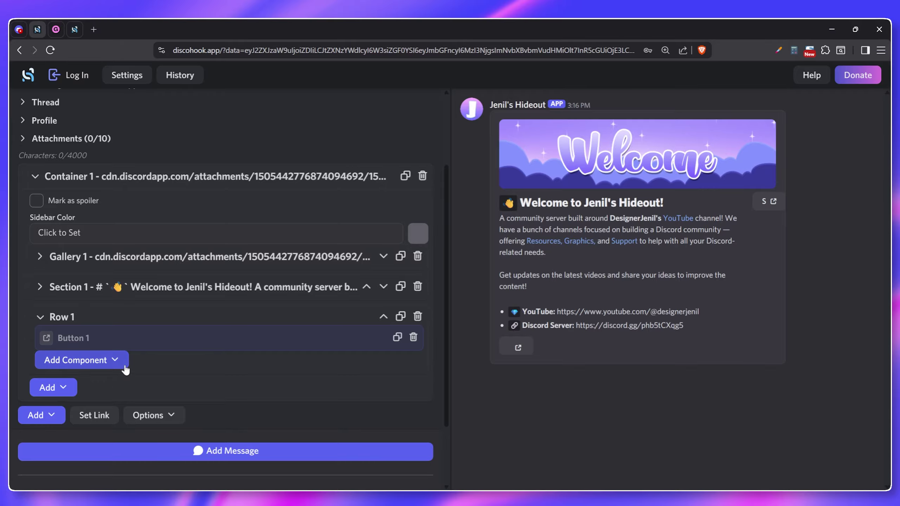
Label the container row's link button "Server Rules" and set its URL to the Server Rules thread link
{"action": "left_click", "coordinate": [142, 344]}
{"action": "left_click", "coordinate": [188, 295]}
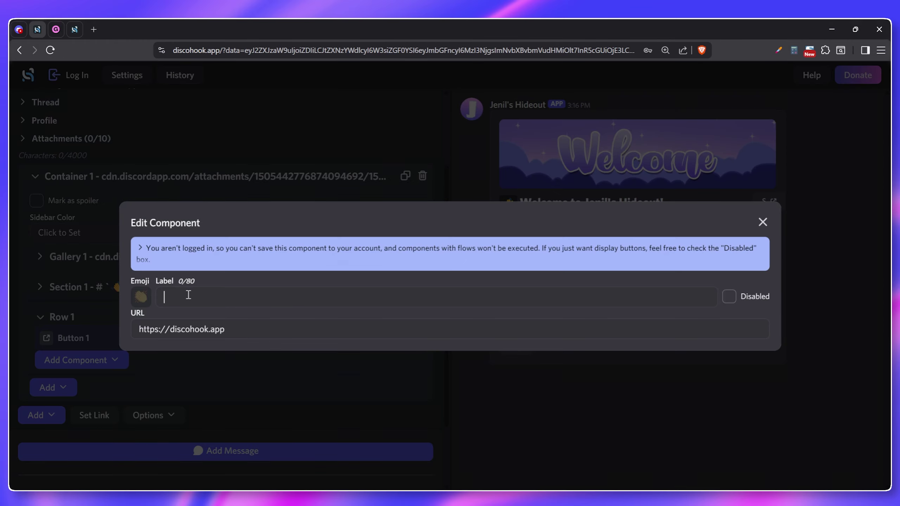
{"action": "type", "text": "Server Rules"}
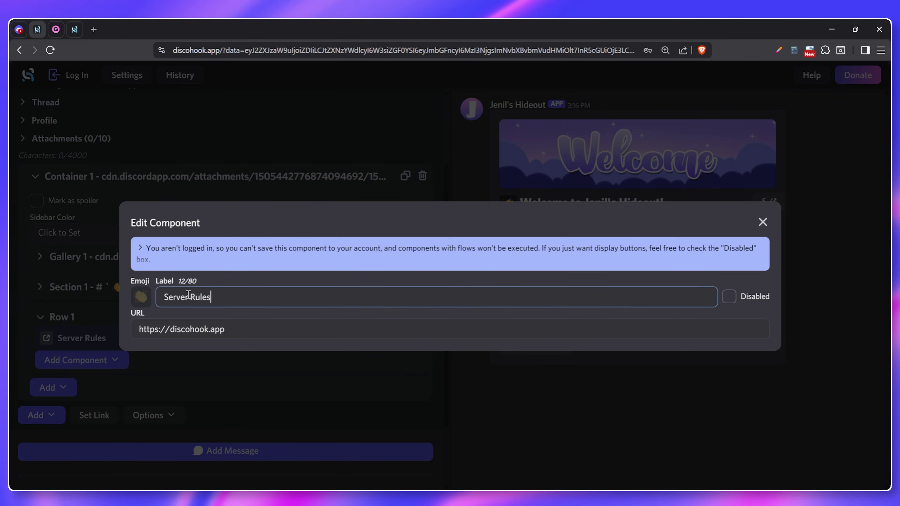
{"action": "left_click", "coordinate": [239, 333]}
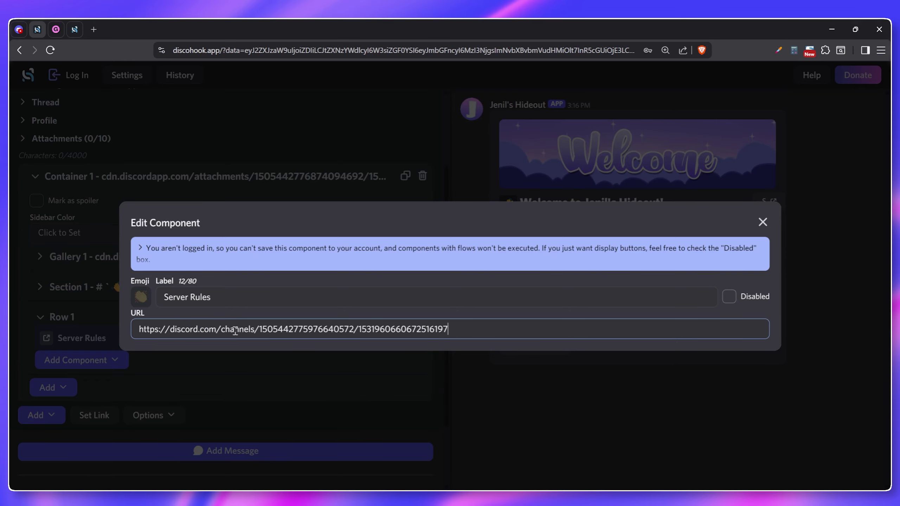
{"action": "key", "text": "ctrl+a"}
{"action": "key", "text": "ctrl+v"}
{"action": "left_click", "coordinate": [263, 360]}
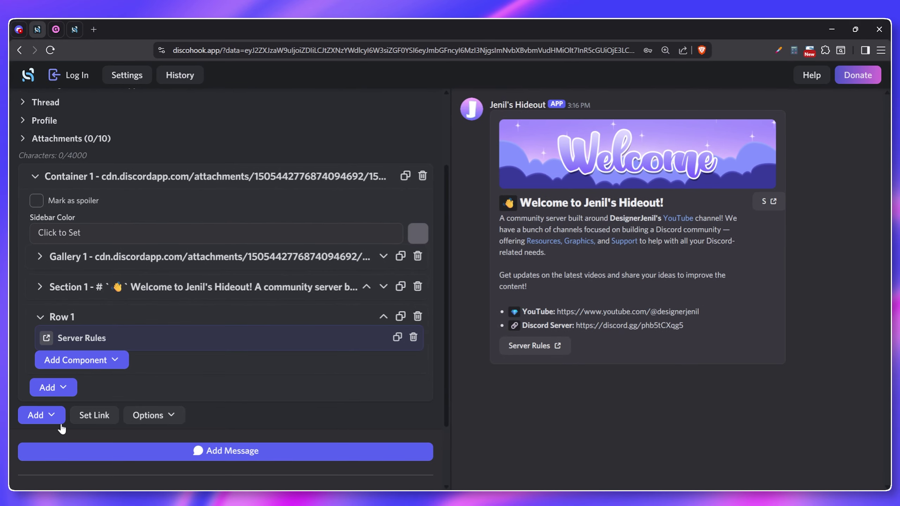
Add a separate row with a link button to the message, outside and below Container 1
{"action": "left_click", "coordinate": [58, 422]}
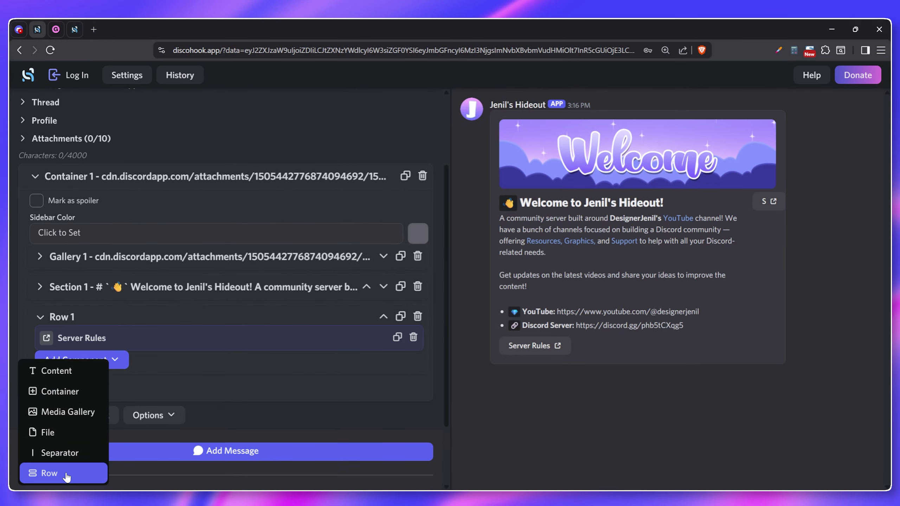
{"action": "left_click", "coordinate": [66, 477]}
{"action": "scroll", "coordinate": [160, 372], "scroll_direction": "down", "scroll_amount": 3}
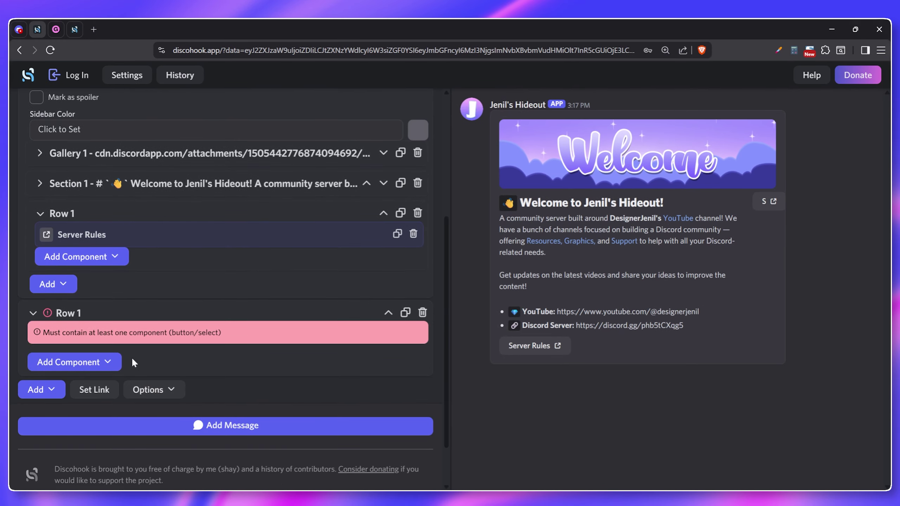
{"action": "left_click", "coordinate": [112, 368]}
{"action": "left_click", "coordinate": [89, 386]}
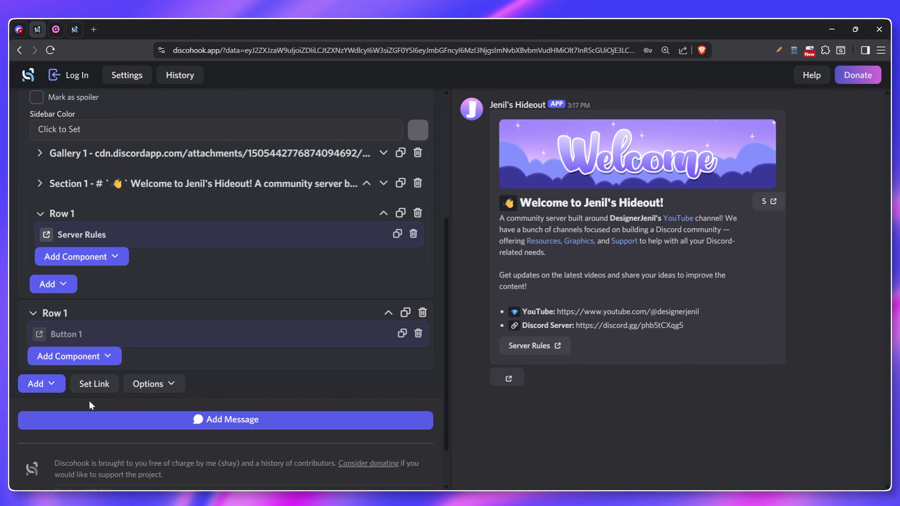
Label the outer row's link button "Server Rules" and set its URL to the Server Rules thread link
{"action": "left_click", "coordinate": [87, 334]}
{"action": "type", "text": "Server Rules"}
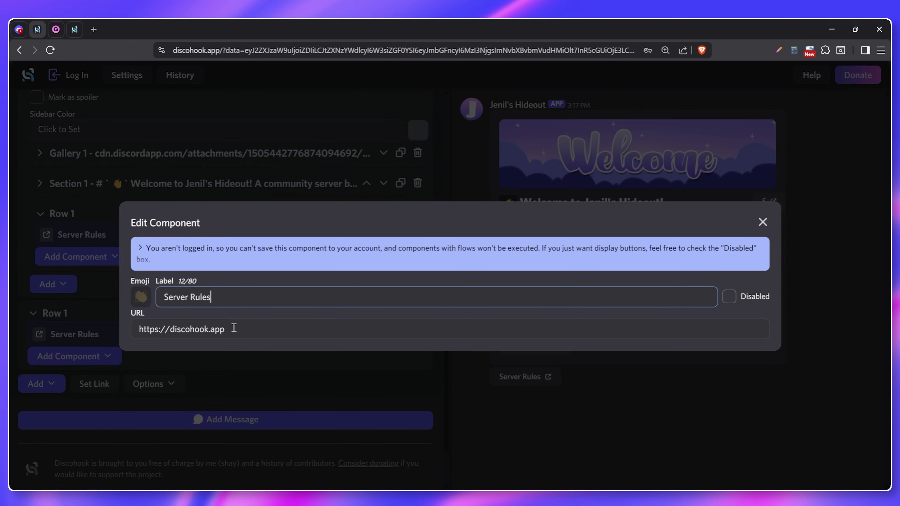
{"action": "triple_click", "coordinate": [234, 328]}
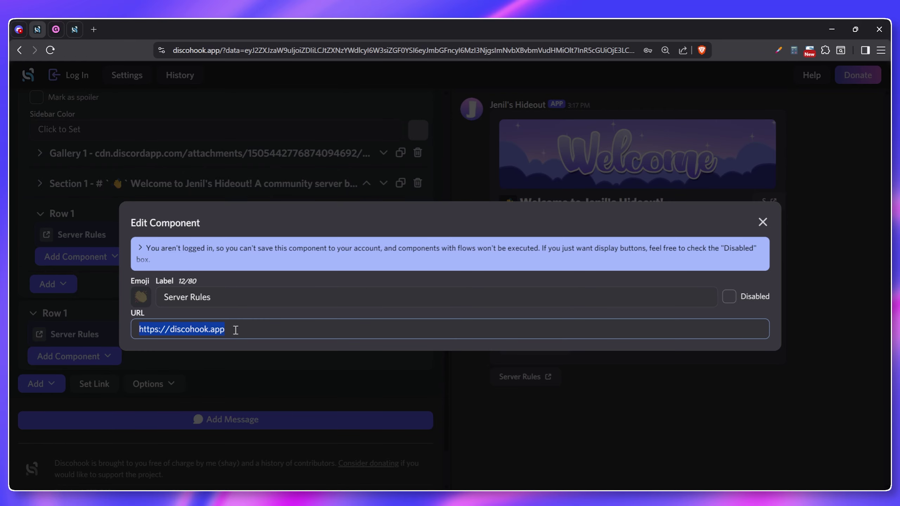
{"action": "key", "text": "ctrl+v"}
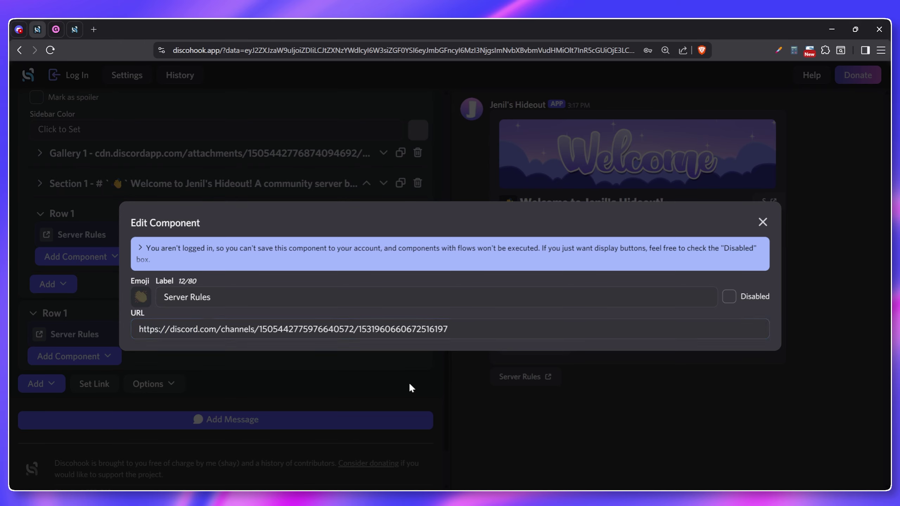
{"action": "left_click", "coordinate": [346, 382]}
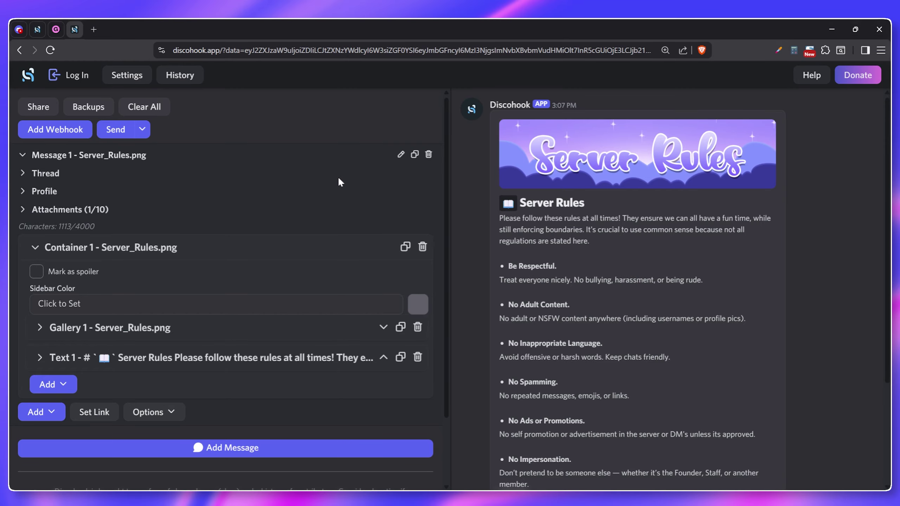
Expand the Thread options of the Server Rules message in Discohook and copy the Server Rules thread's ID in Discord
{"action": "left_click", "coordinate": [45, 175]}
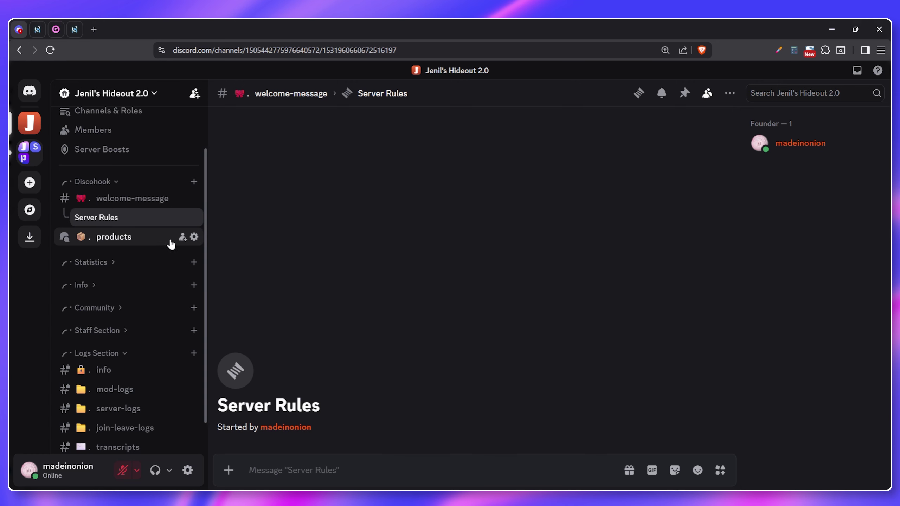
{"action": "right_click", "coordinate": [137, 217]}
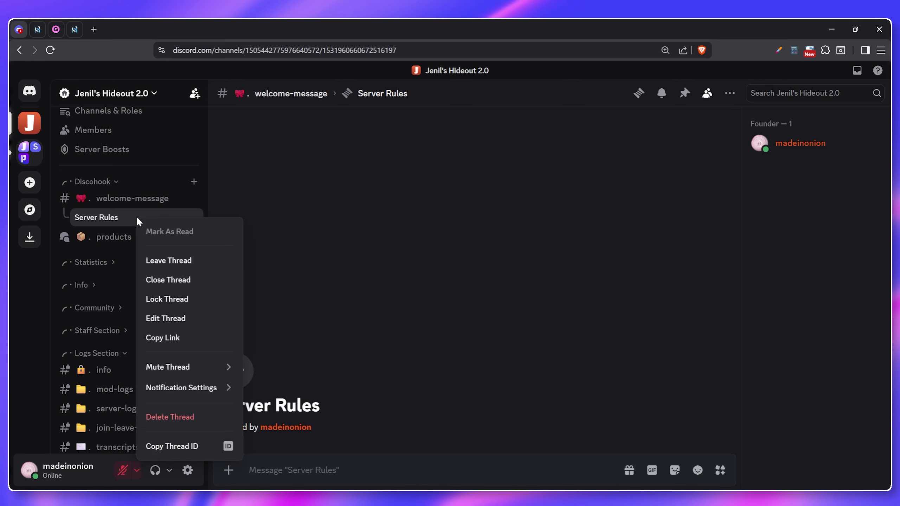
{"action": "left_click", "coordinate": [182, 447]}
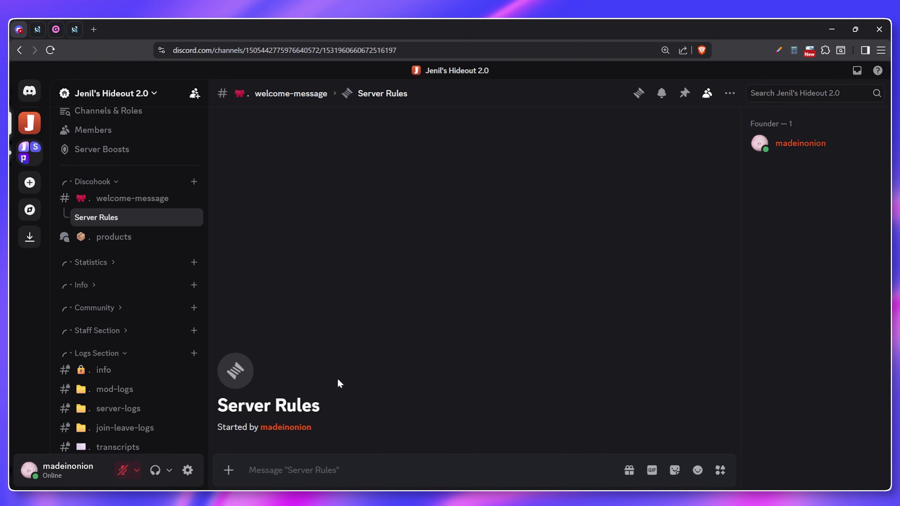
Open the Developer section of Discord's user settings
{"action": "left_click", "coordinate": [187, 470]}
{"action": "scroll", "coordinate": [135, 354], "scroll_direction": "down", "scroll_amount": 5}
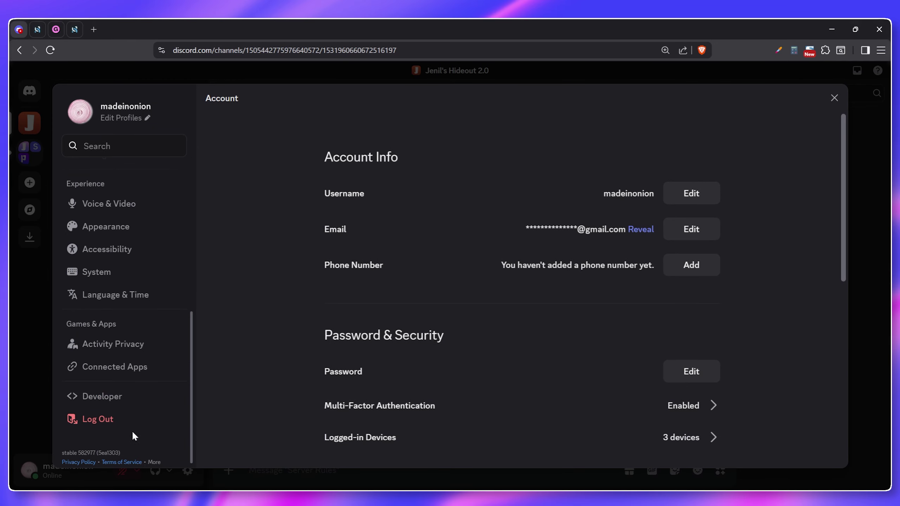
{"action": "left_click", "coordinate": [120, 396]}
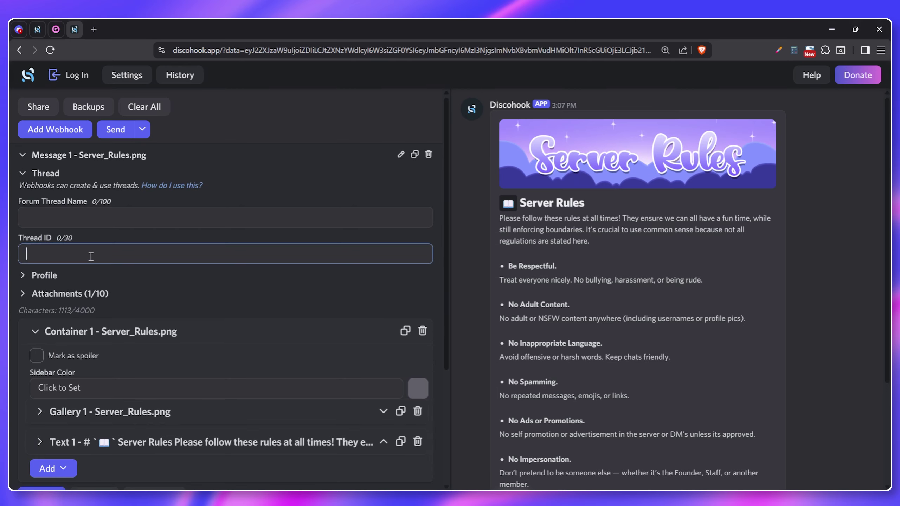
Paste the copied thread ID as the Server Rules message's Thread ID in Discohook
{"action": "key", "text": "ctrl+v"}
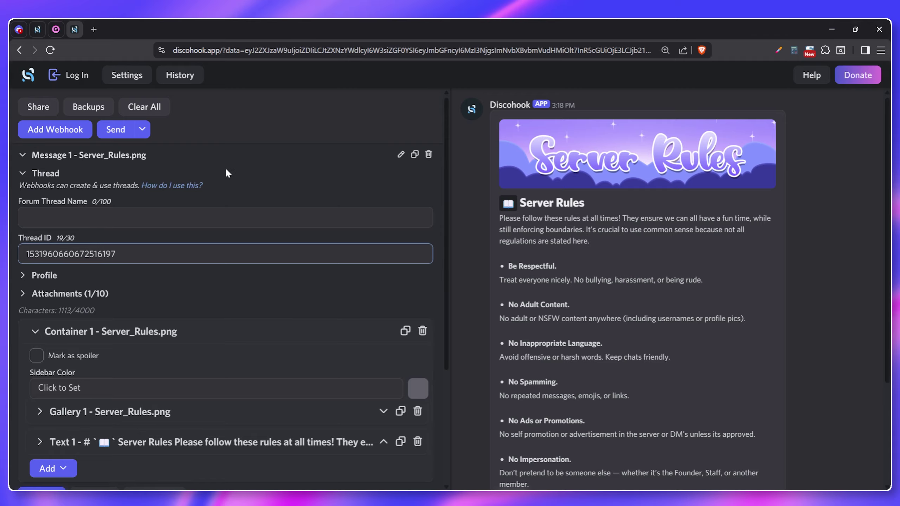
Start adding a webhook in Discohook and copy the webhook URL from the welcome-message channel's integration settings in Discord
{"action": "left_click", "coordinate": [55, 129]}
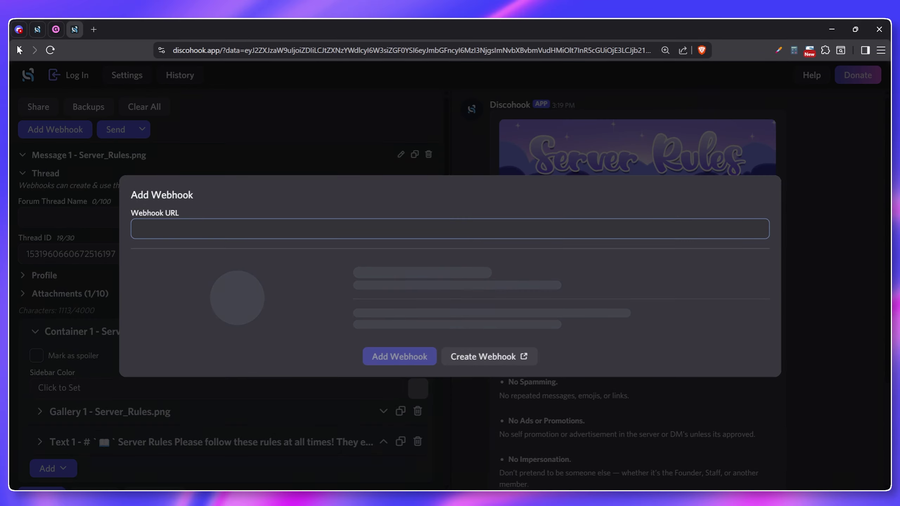
{"action": "left_click", "coordinate": [19, 30]}
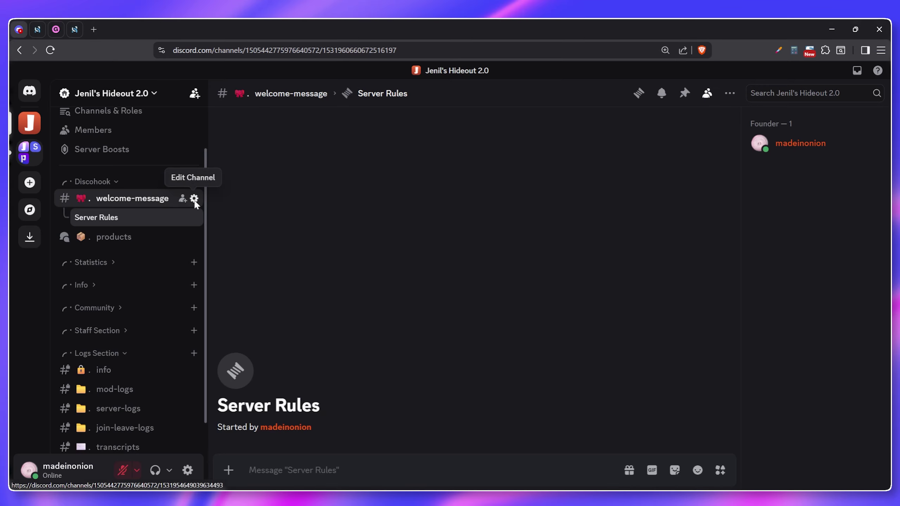
{"action": "left_click", "coordinate": [195, 199]}
{"action": "left_click", "coordinate": [235, 179]}
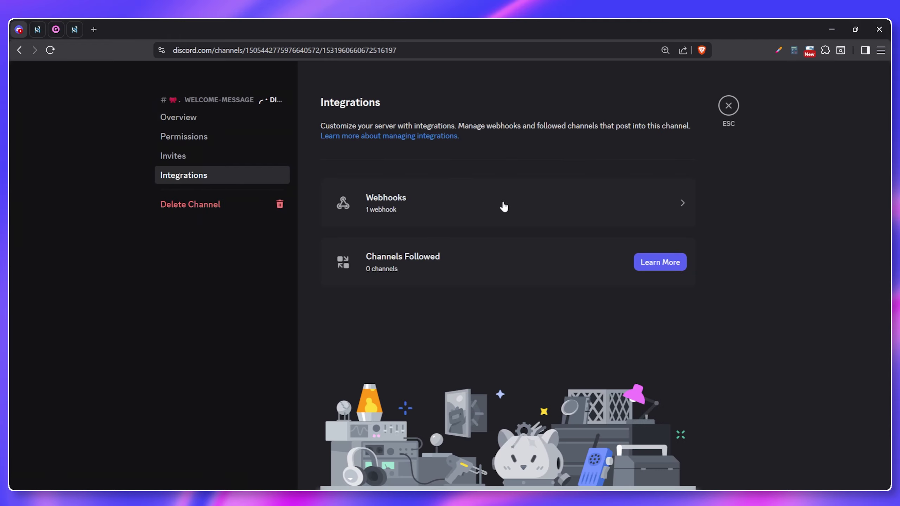
{"action": "left_click", "coordinate": [504, 207]}
{"action": "left_click", "coordinate": [426, 275]}
{"action": "left_click", "coordinate": [427, 372]}
Paste the copied link as the Webhook URL in Discohook, add the webhook, and send the Server Rules message with it
{"action": "left_click", "coordinate": [75, 29]}
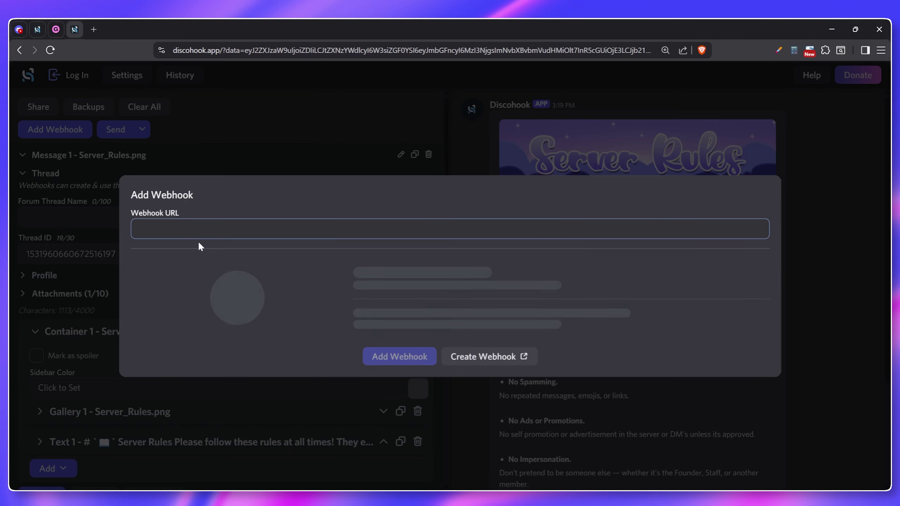
{"action": "key", "text": "ctrl+v"}
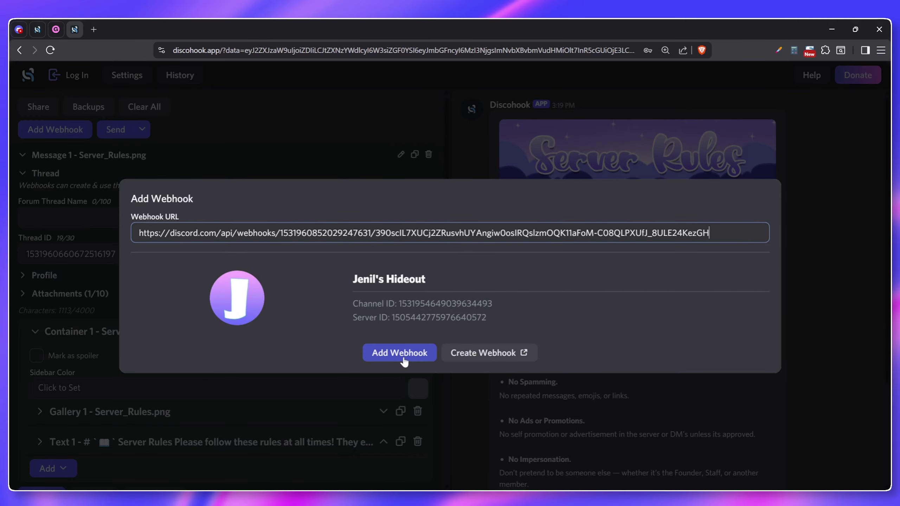
{"action": "left_click", "coordinate": [404, 361]}
{"action": "left_click", "coordinate": [116, 162]}
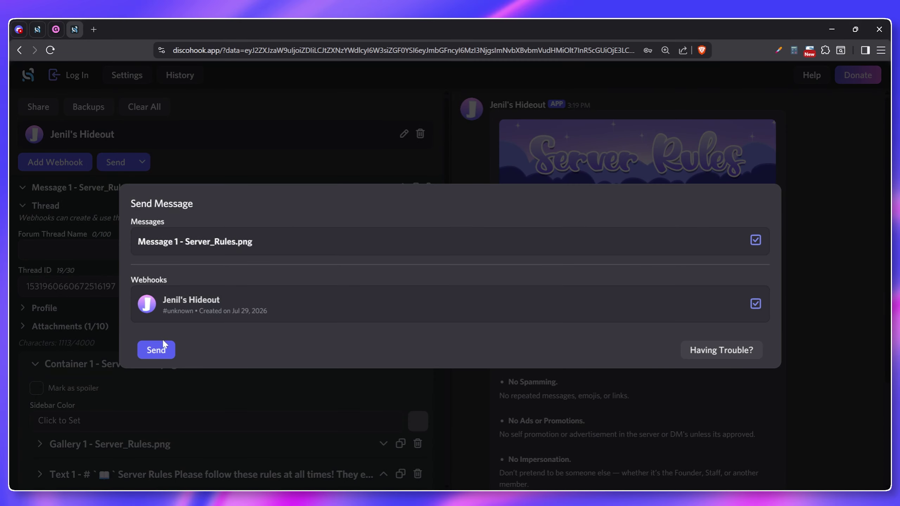
{"action": "left_click", "coordinate": [165, 345]}
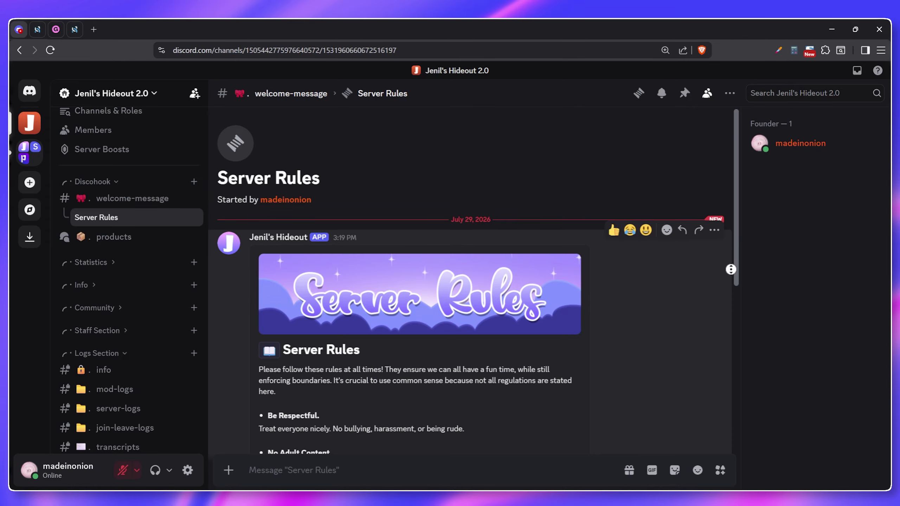
Review the Server Rules message posted in its thread and the Dreamy Skies post in the products forum in Discord
{"action": "scroll", "coordinate": [732, 269], "scroll_direction": "down", "scroll_amount": 3}
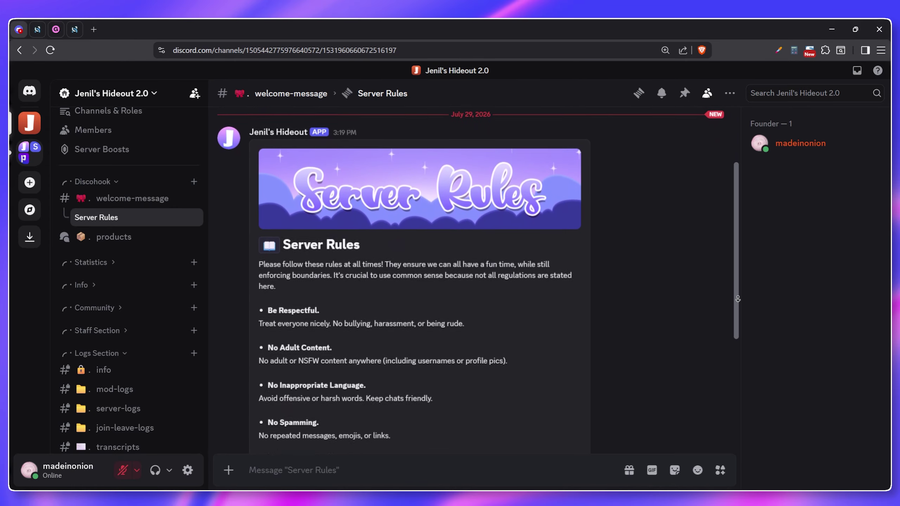
{"action": "scroll", "coordinate": [738, 299], "scroll_direction": "down", "scroll_amount": 5}
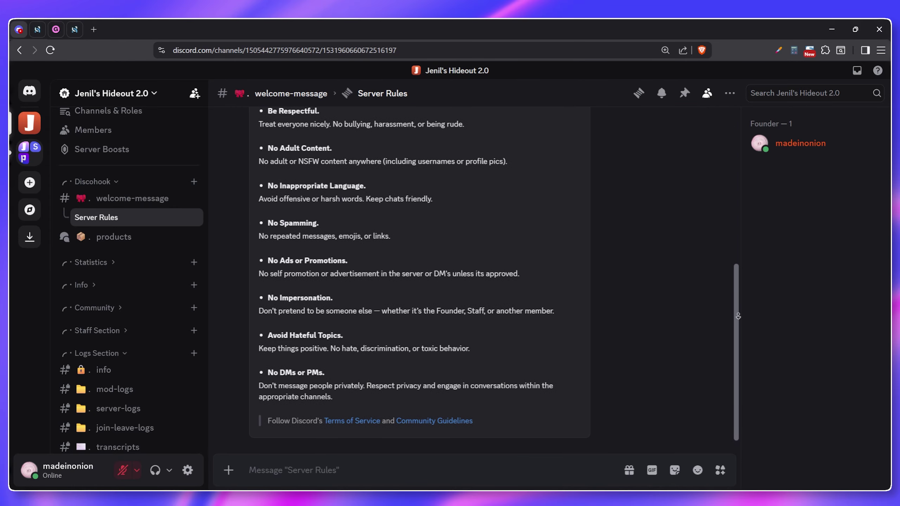
{"action": "left_click", "coordinate": [156, 198]}
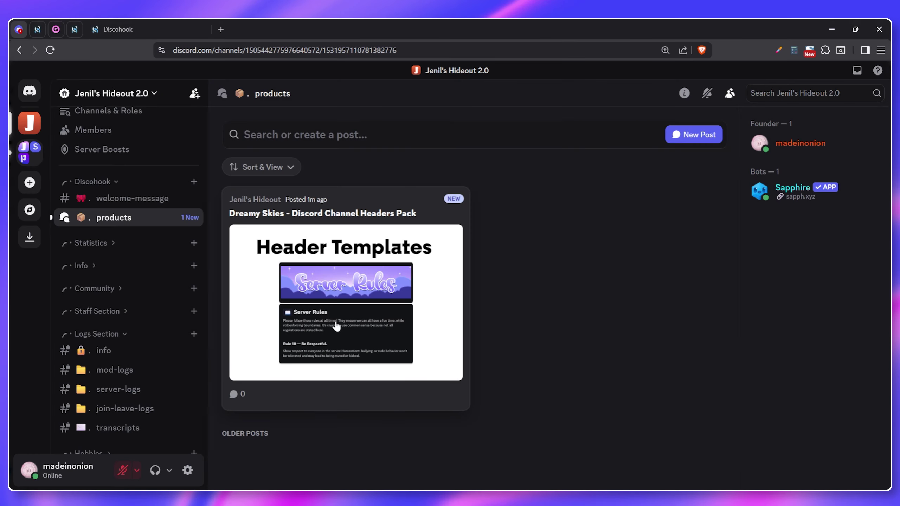
{"action": "left_click", "coordinate": [333, 323]}
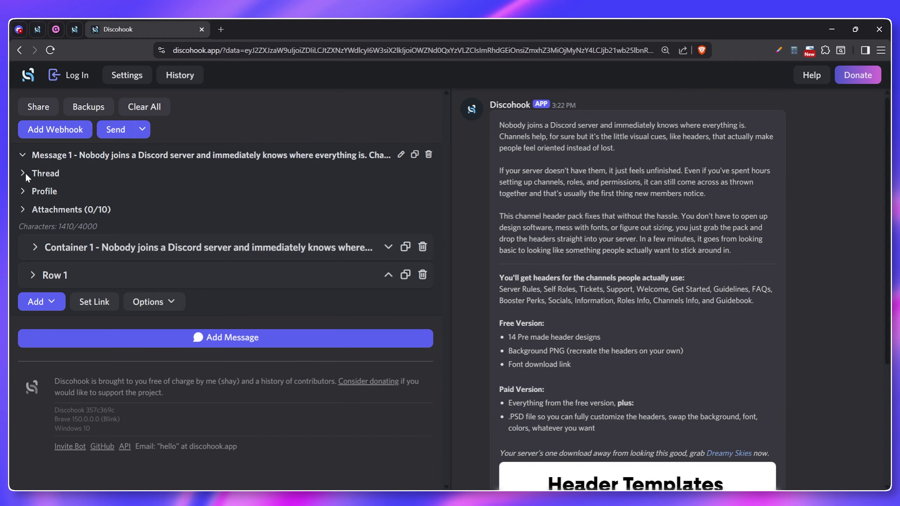
Set the product message's Forum Thread Name to "Dreamy Skies - Discord Channel Headers Pack" in Discohook
{"action": "left_click", "coordinate": [25, 173]}
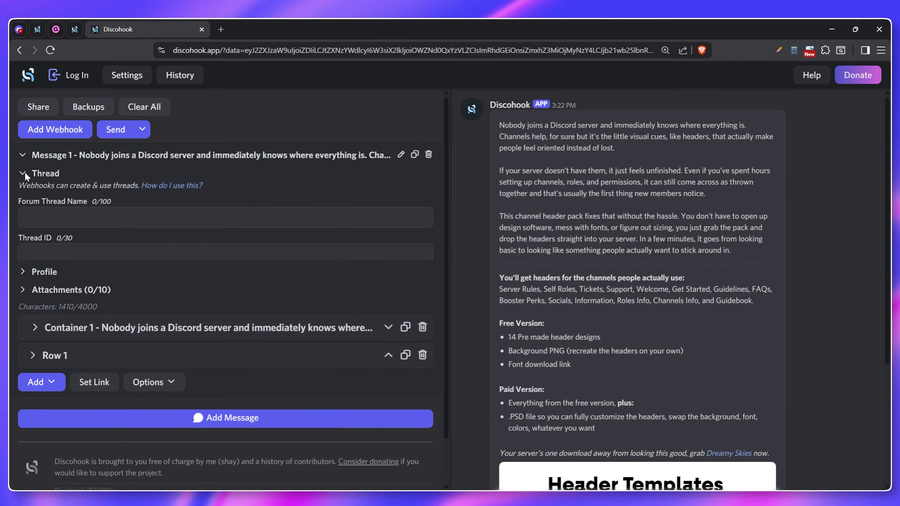
{"action": "left_click", "coordinate": [185, 217]}
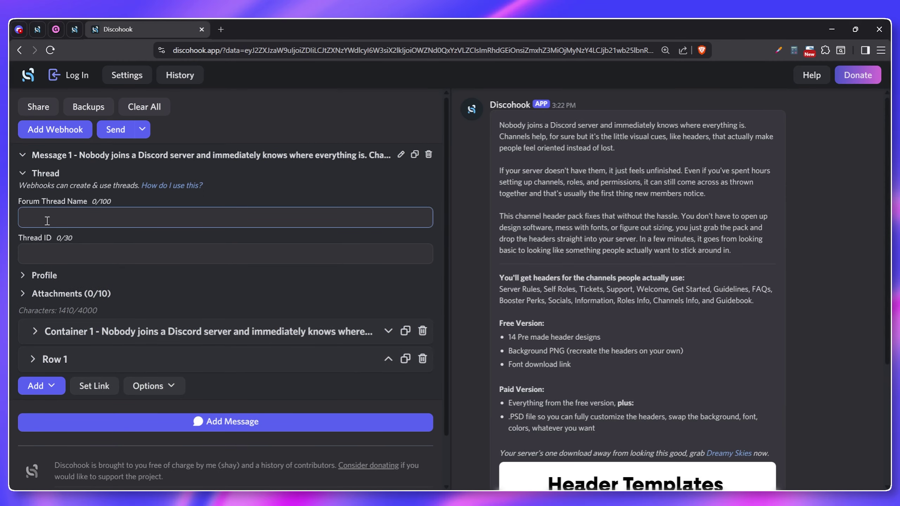
{"action": "key", "text": "ctrl+v"}
{"action": "left_click", "coordinate": [466, 233]}
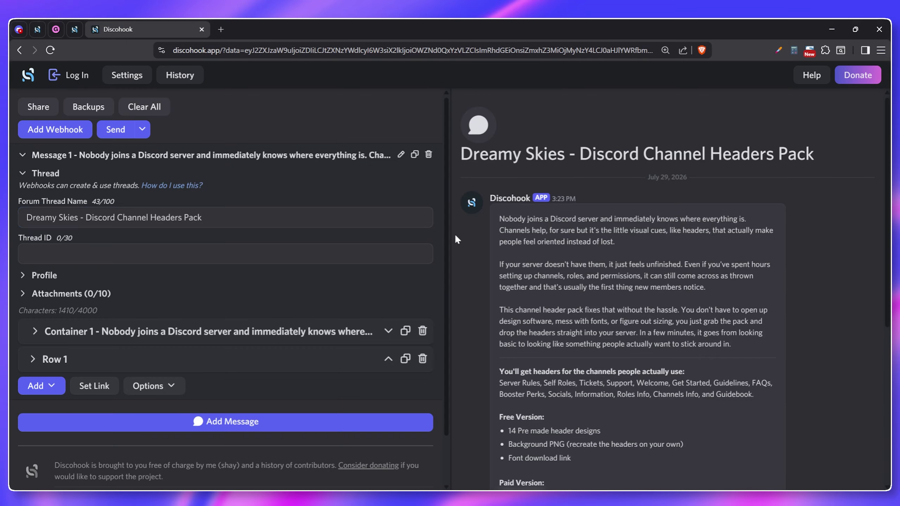
Start adding a webhook for the product message and copy the webhook URL from the products forum channel's integration settings in Discord
{"action": "left_click", "coordinate": [67, 128]}
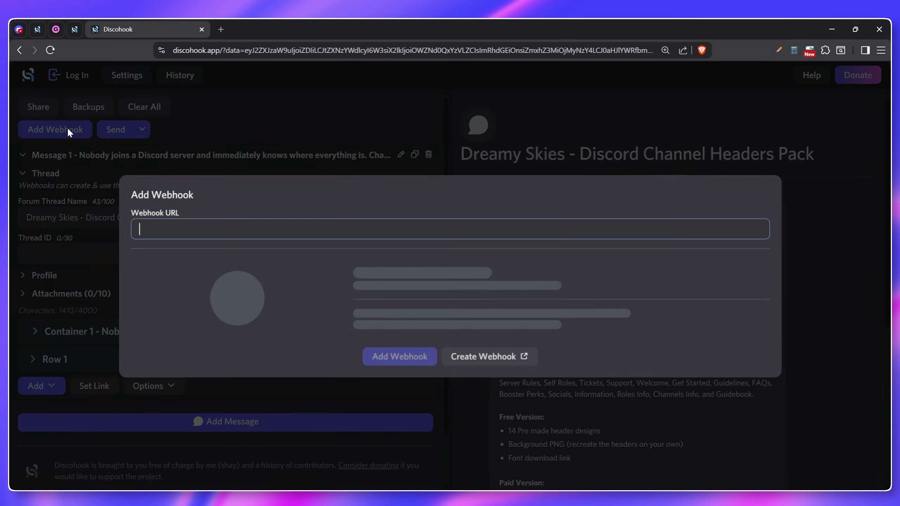
{"action": "left_click", "coordinate": [18, 29]}
{"action": "left_click", "coordinate": [193, 217]}
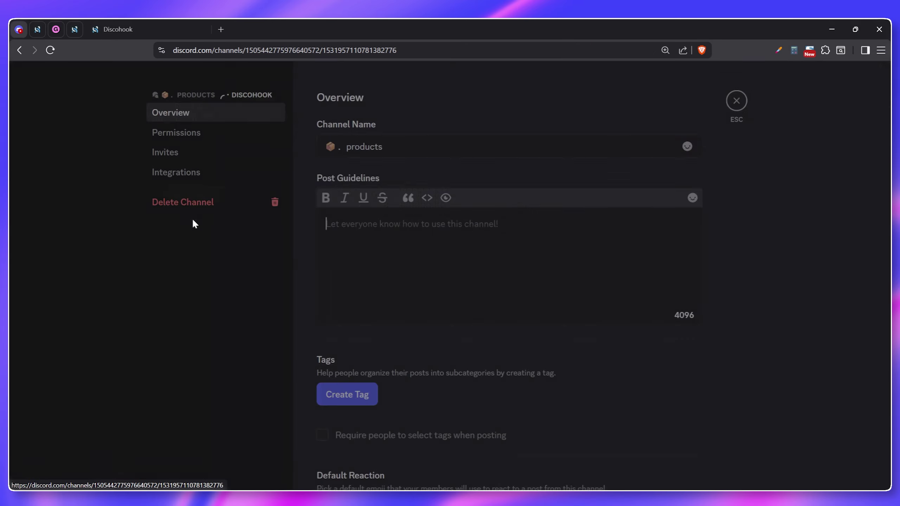
{"action": "left_click", "coordinate": [209, 176]}
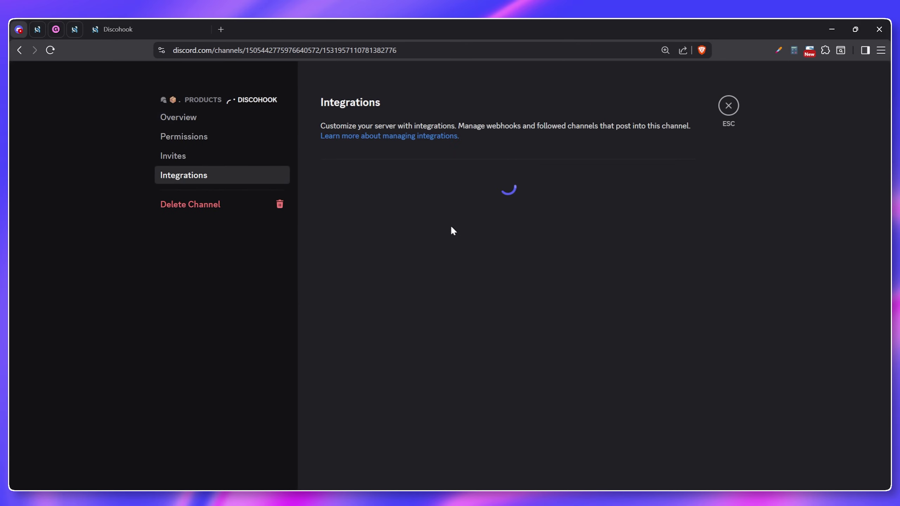
{"action": "left_click", "coordinate": [464, 211]}
{"action": "left_click", "coordinate": [475, 269]}
{"action": "left_click", "coordinate": [442, 374]}
Paste the products forum's link as the Webhook URL in Discohook, add the webhook, and send the product message with it
{"action": "left_click", "coordinate": [117, 30]}
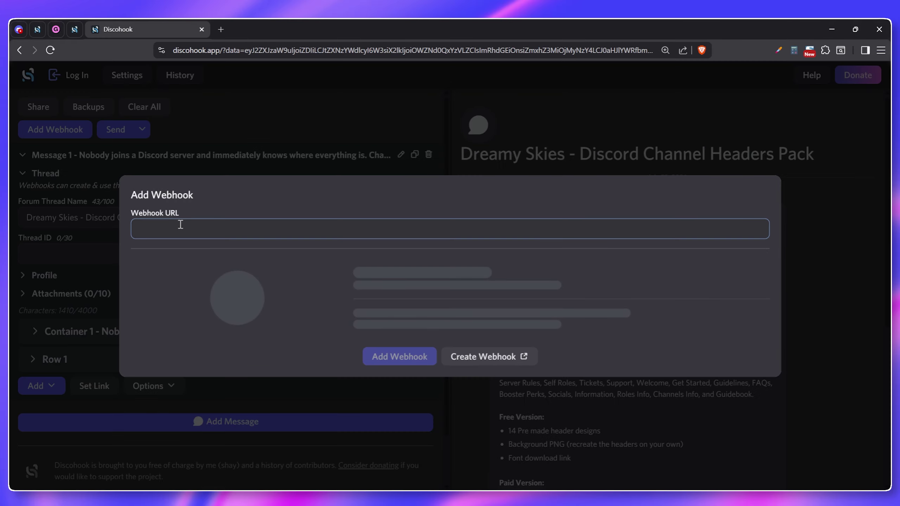
{"action": "key", "text": "ctrl+v"}
{"action": "left_click", "coordinate": [387, 356]}
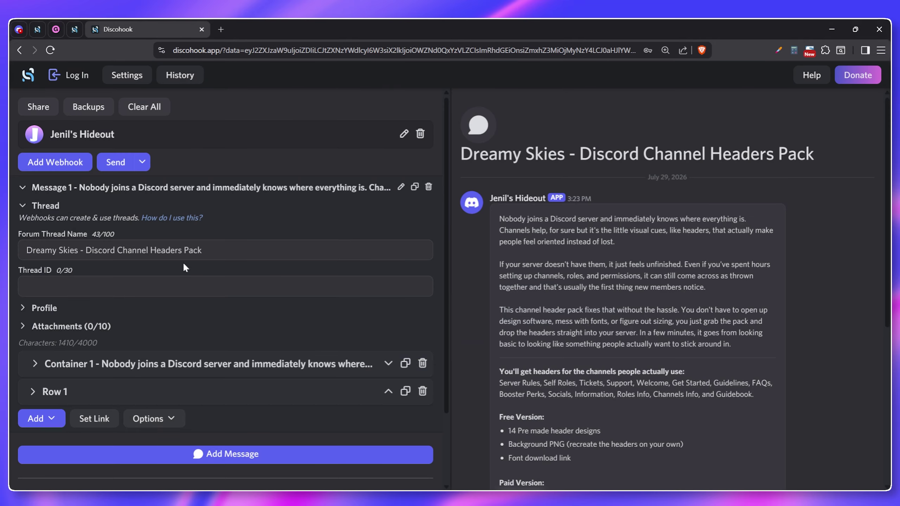
{"action": "left_click", "coordinate": [113, 164]}
{"action": "left_click", "coordinate": [161, 350]}
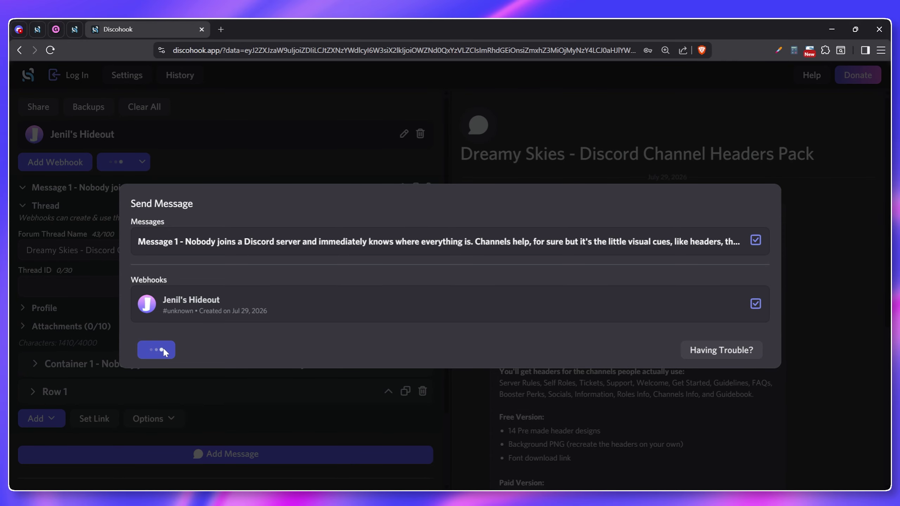
Open the new Dreamy Skies post in Discord's products forum and view it from its beginning
{"action": "left_click", "coordinate": [15, 26]}
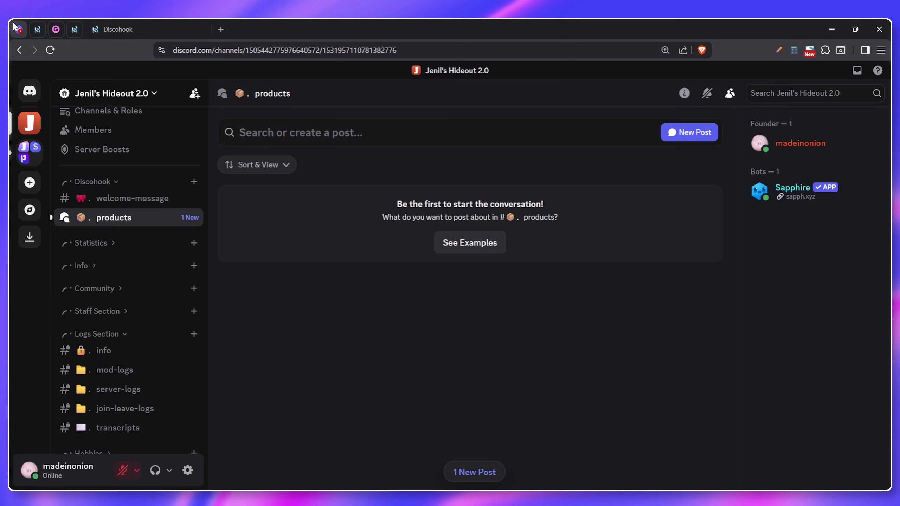
{"action": "left_click", "coordinate": [464, 472]}
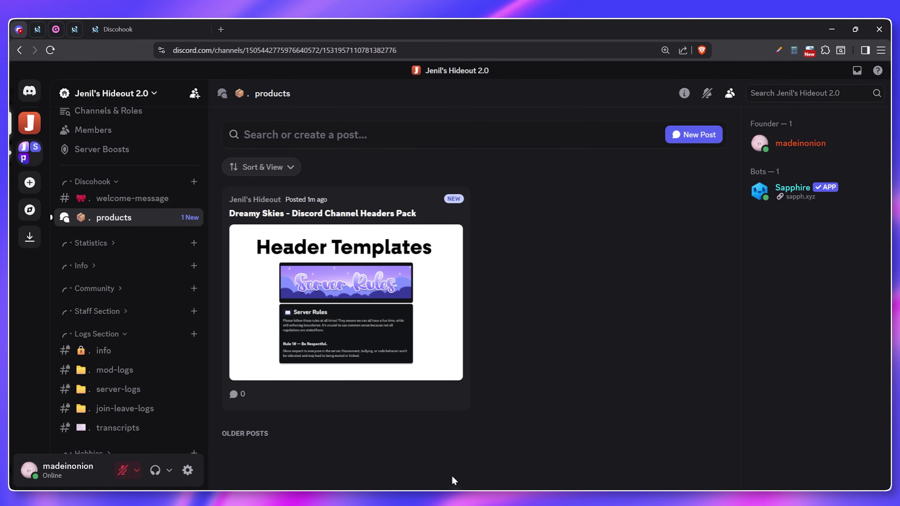
{"action": "left_click", "coordinate": [336, 326]}
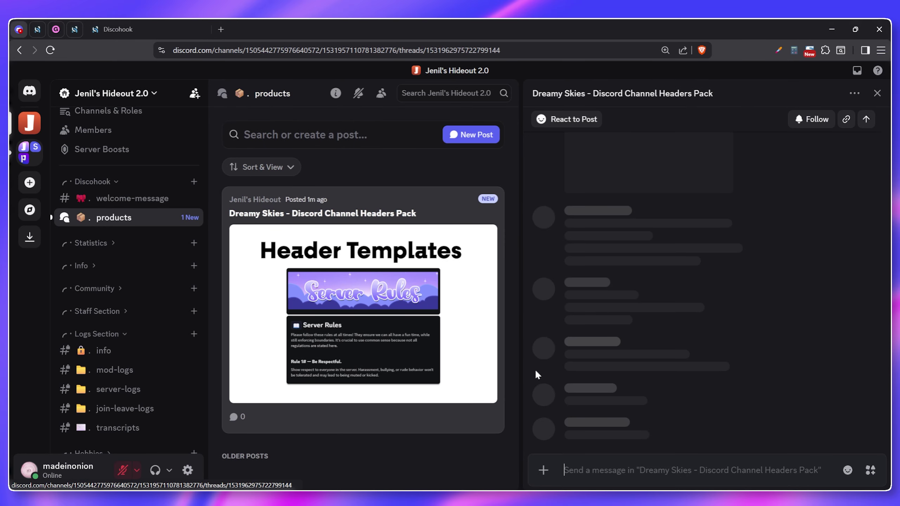
{"action": "scroll", "coordinate": [719, 380], "scroll_direction": "up", "scroll_amount": 10}
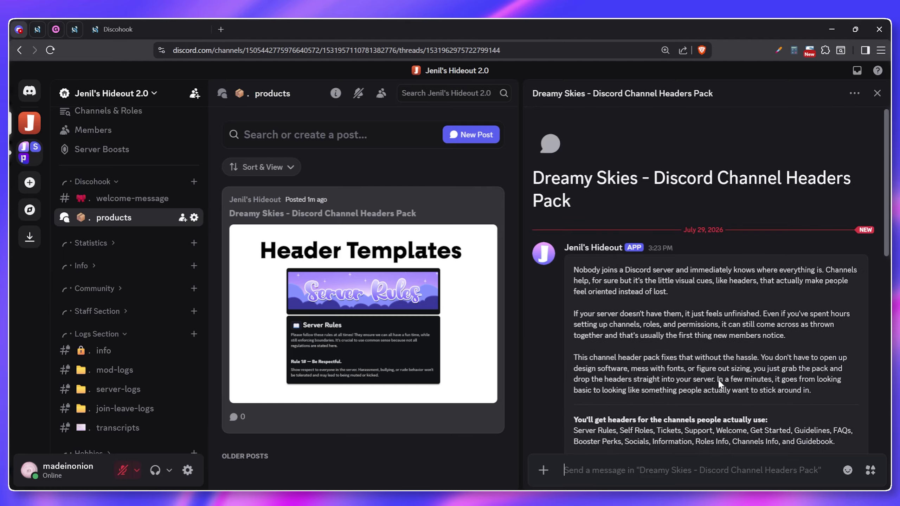